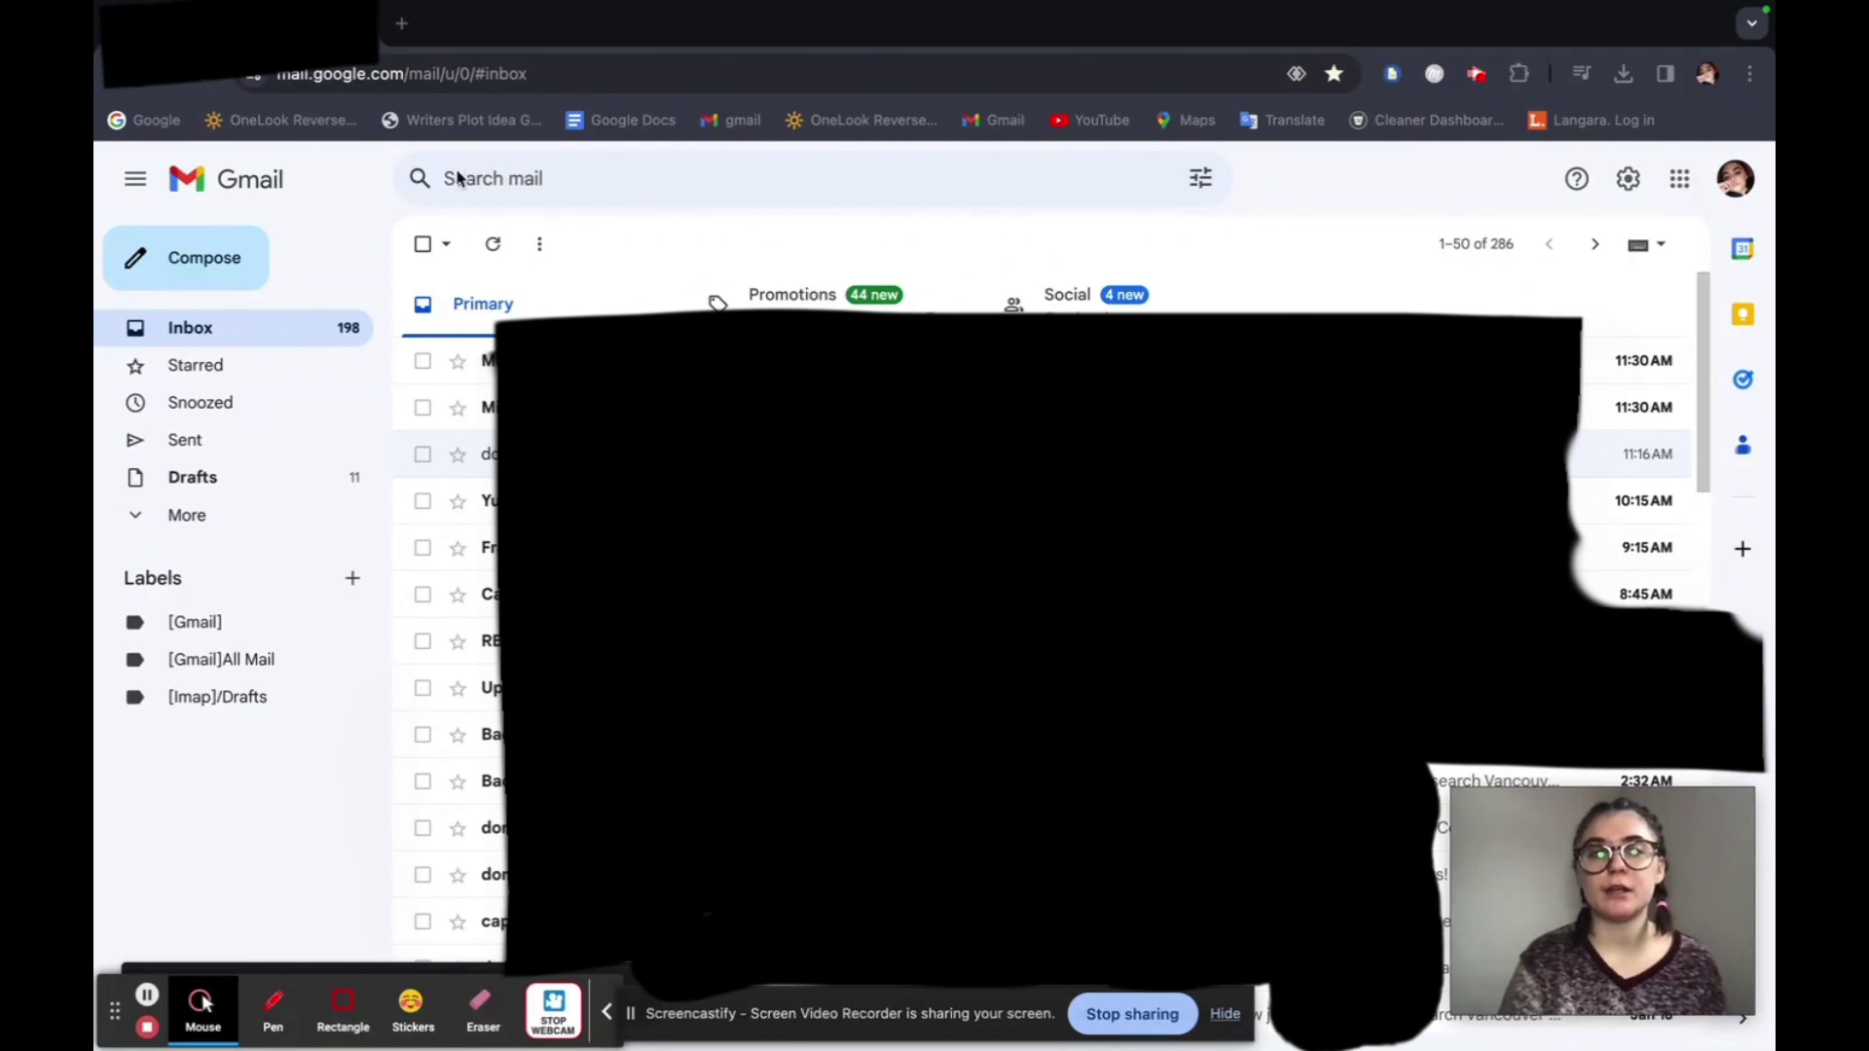
Run an advanced search with 'Upwork' in the From field
left_click(1201, 178)
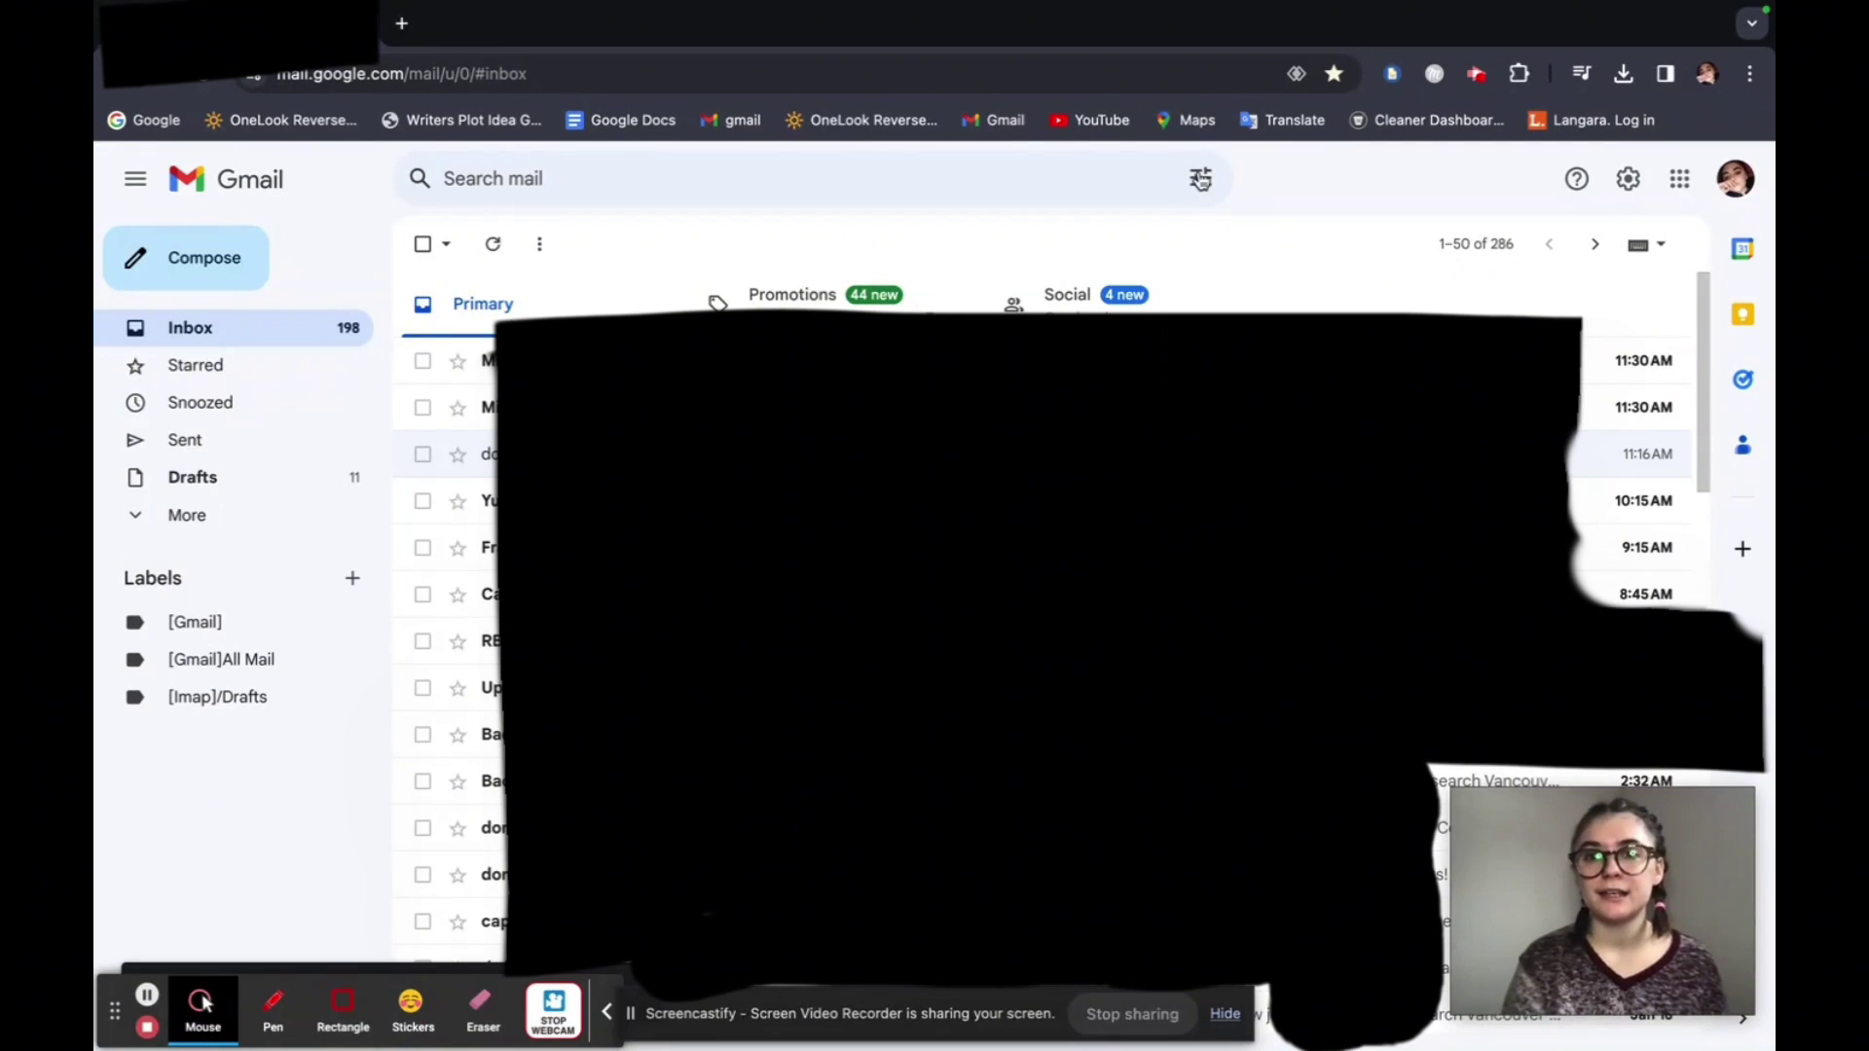
left_click(1203, 181)
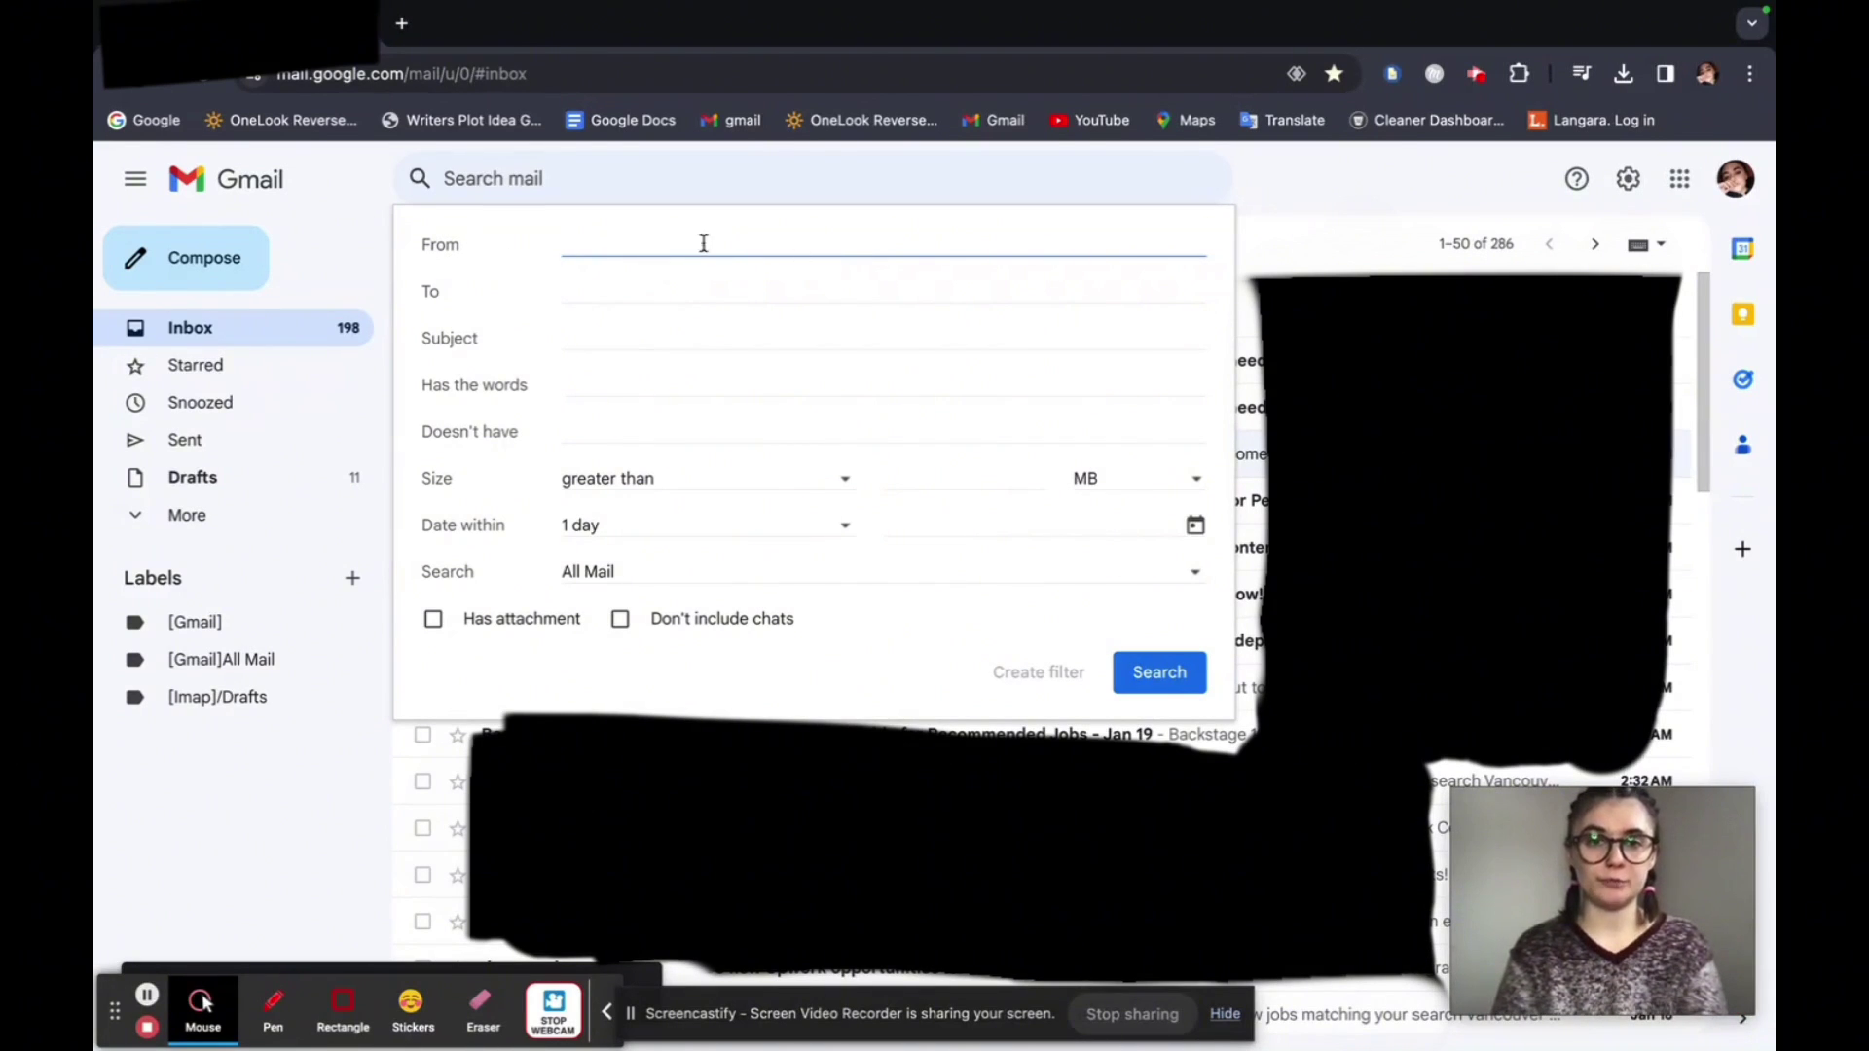
type("Upwork")
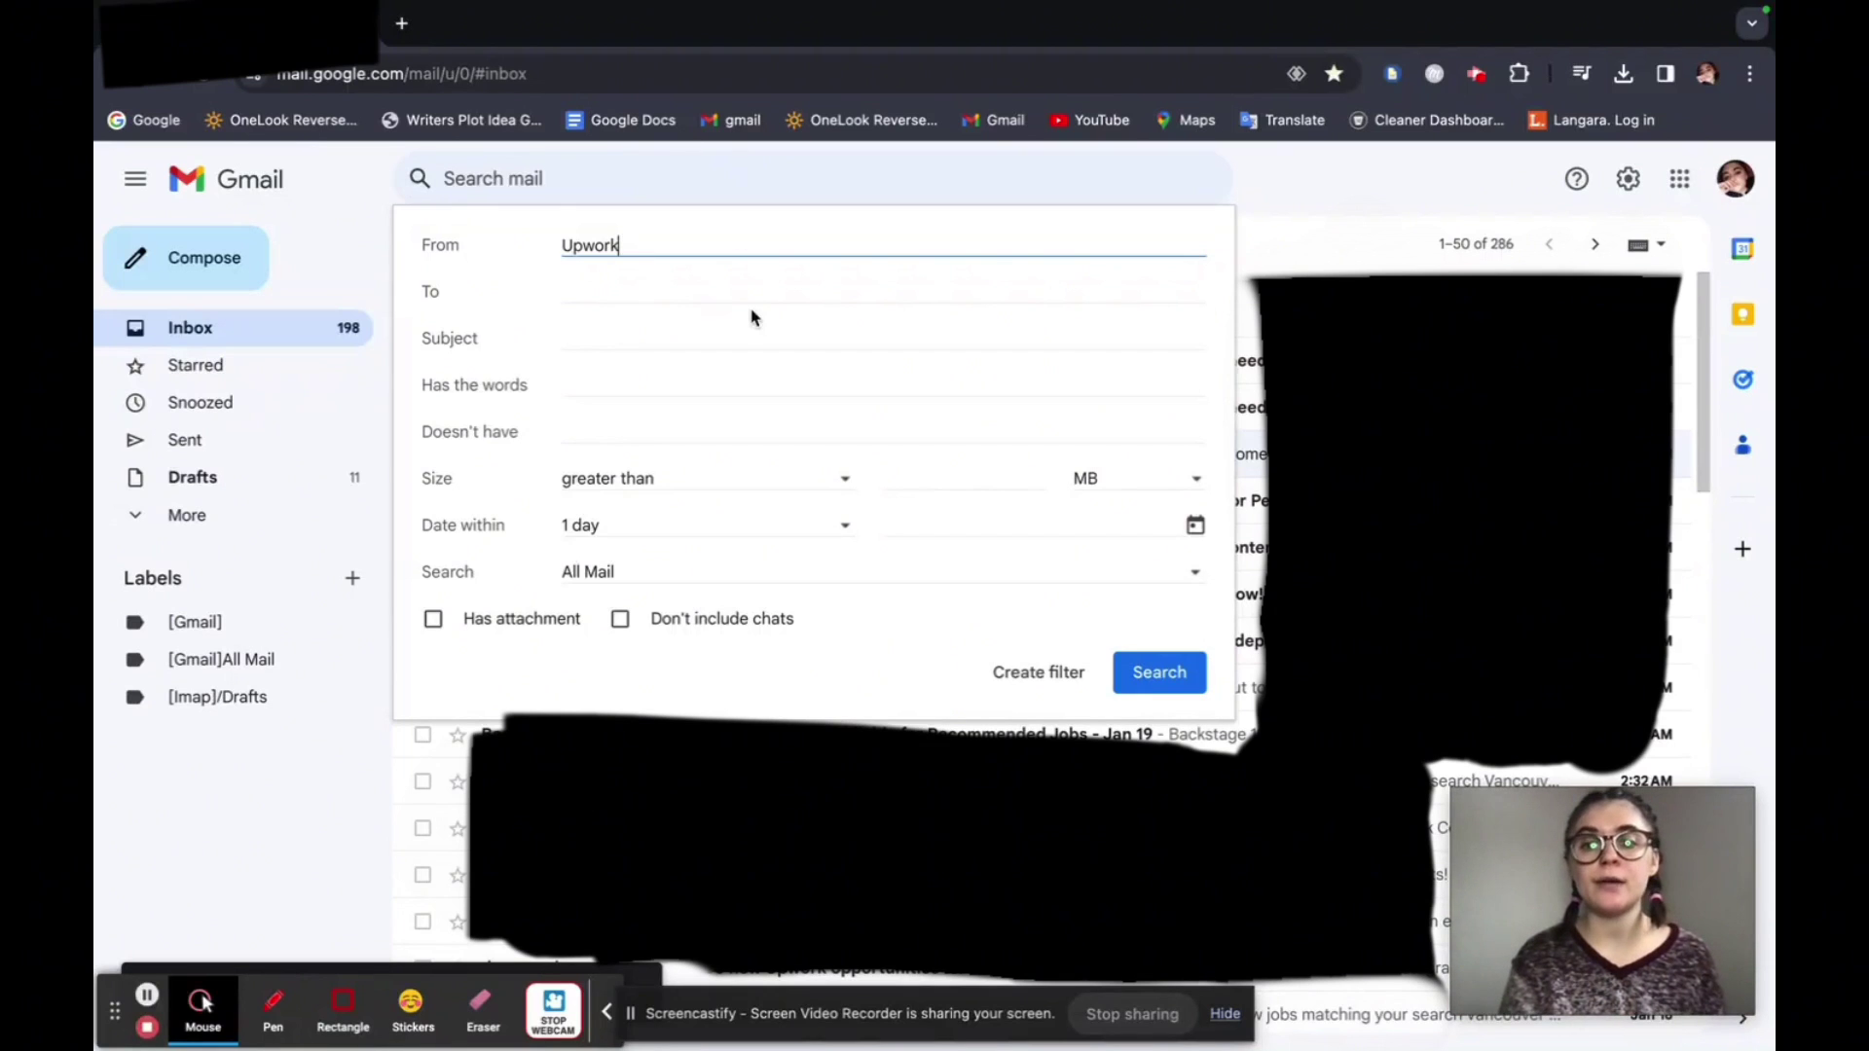
left_click(1165, 680)
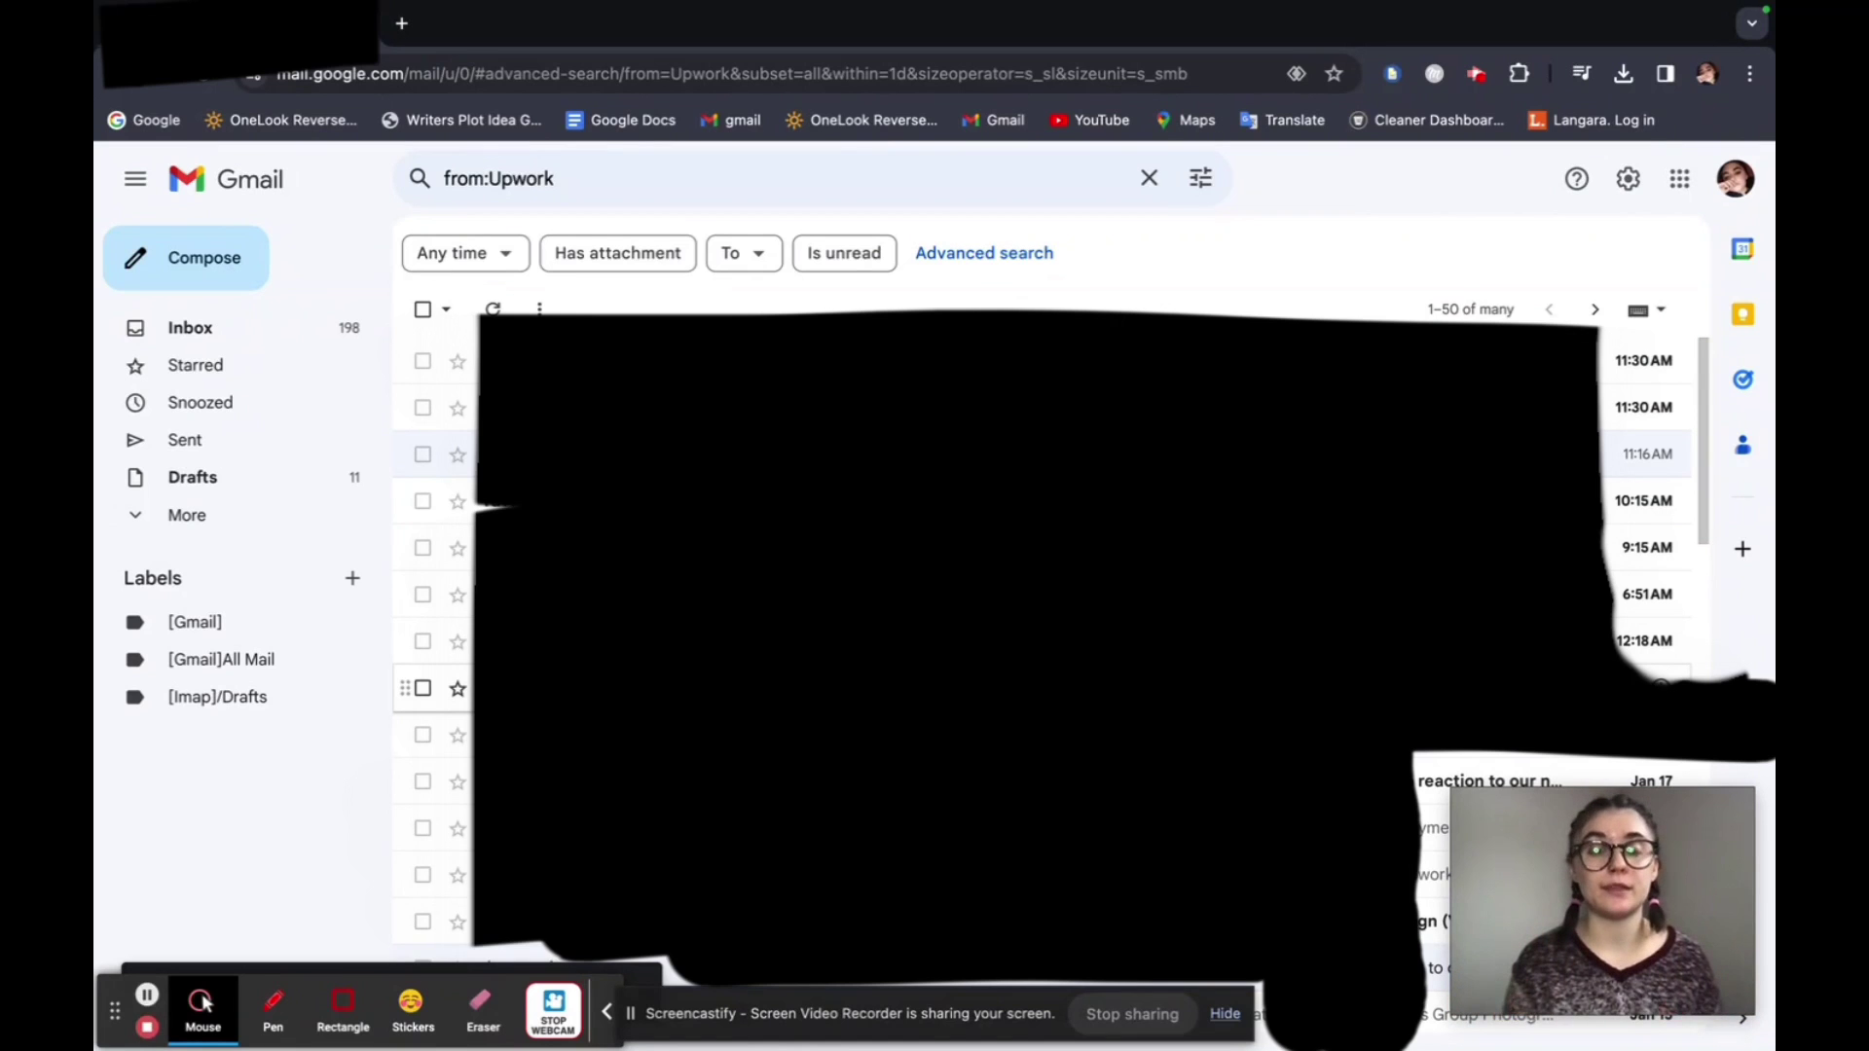
Filter the Upwork results to unread messages with the Is unread chip
scroll(973, 633, "down", 10)
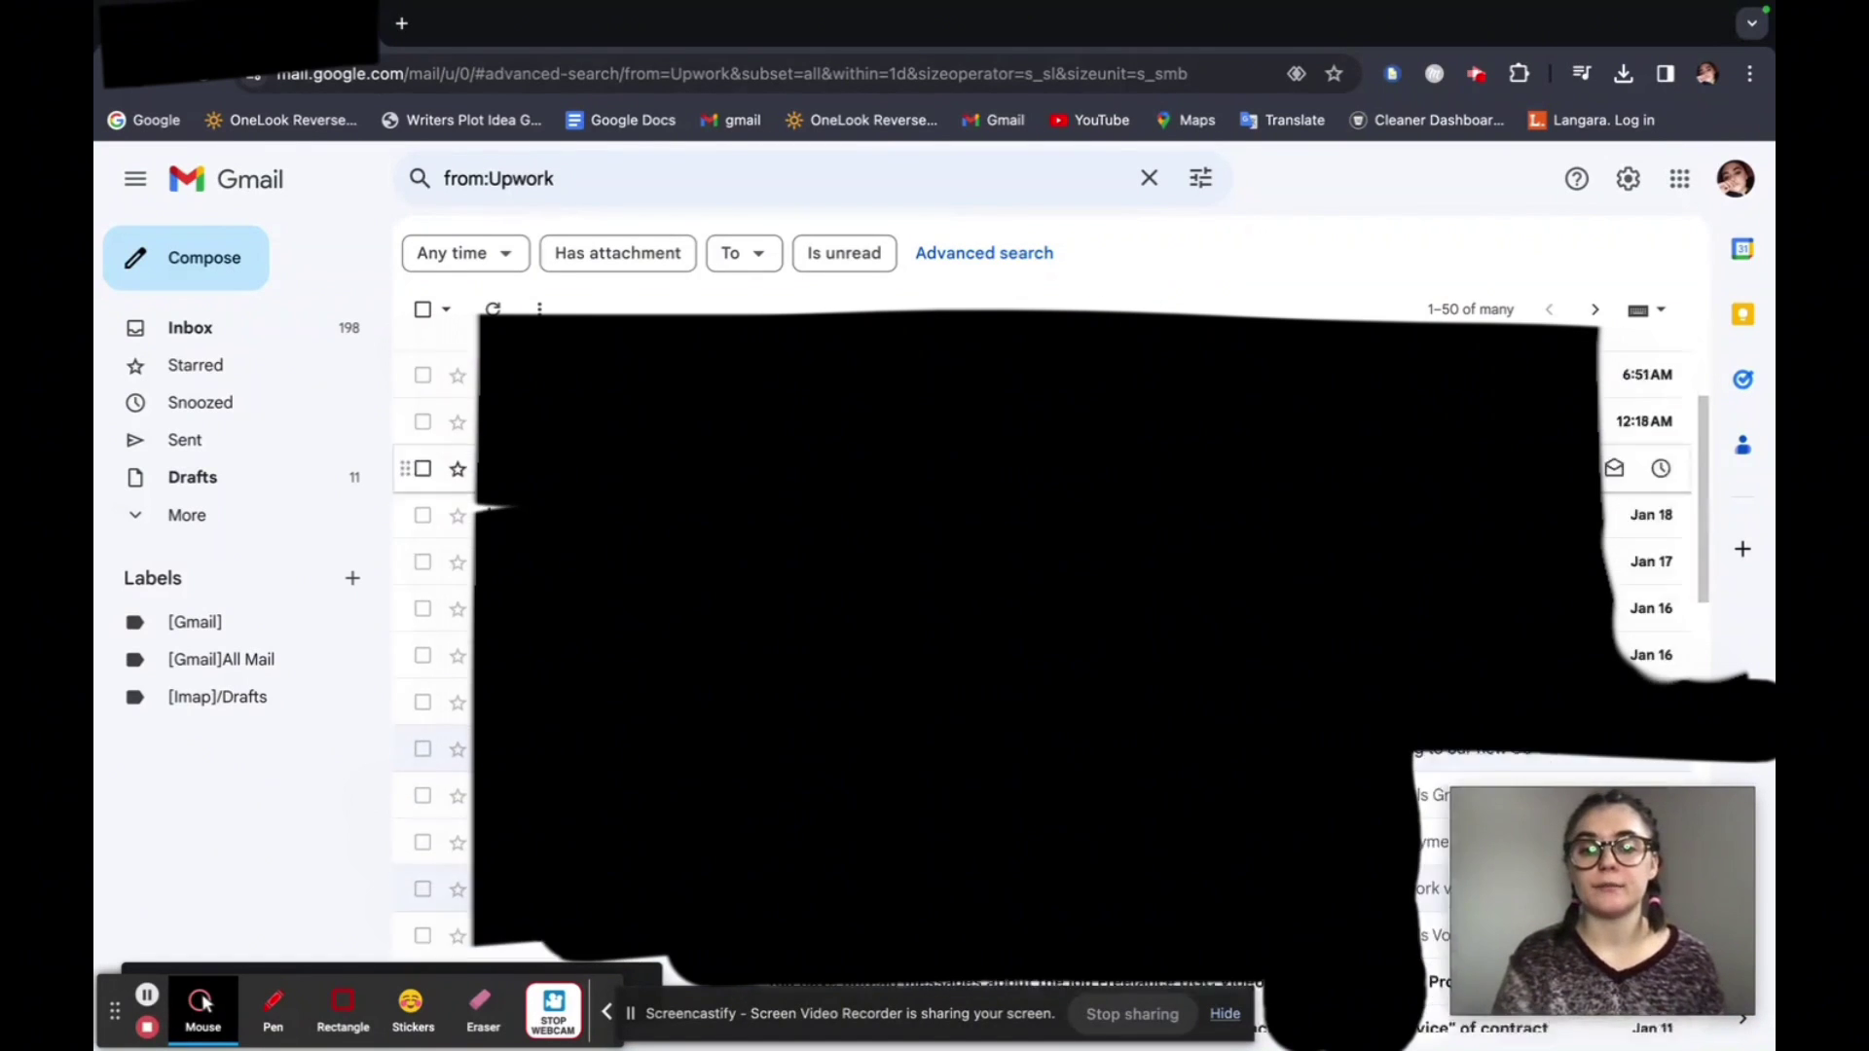
scroll(974, 633, "up", 10)
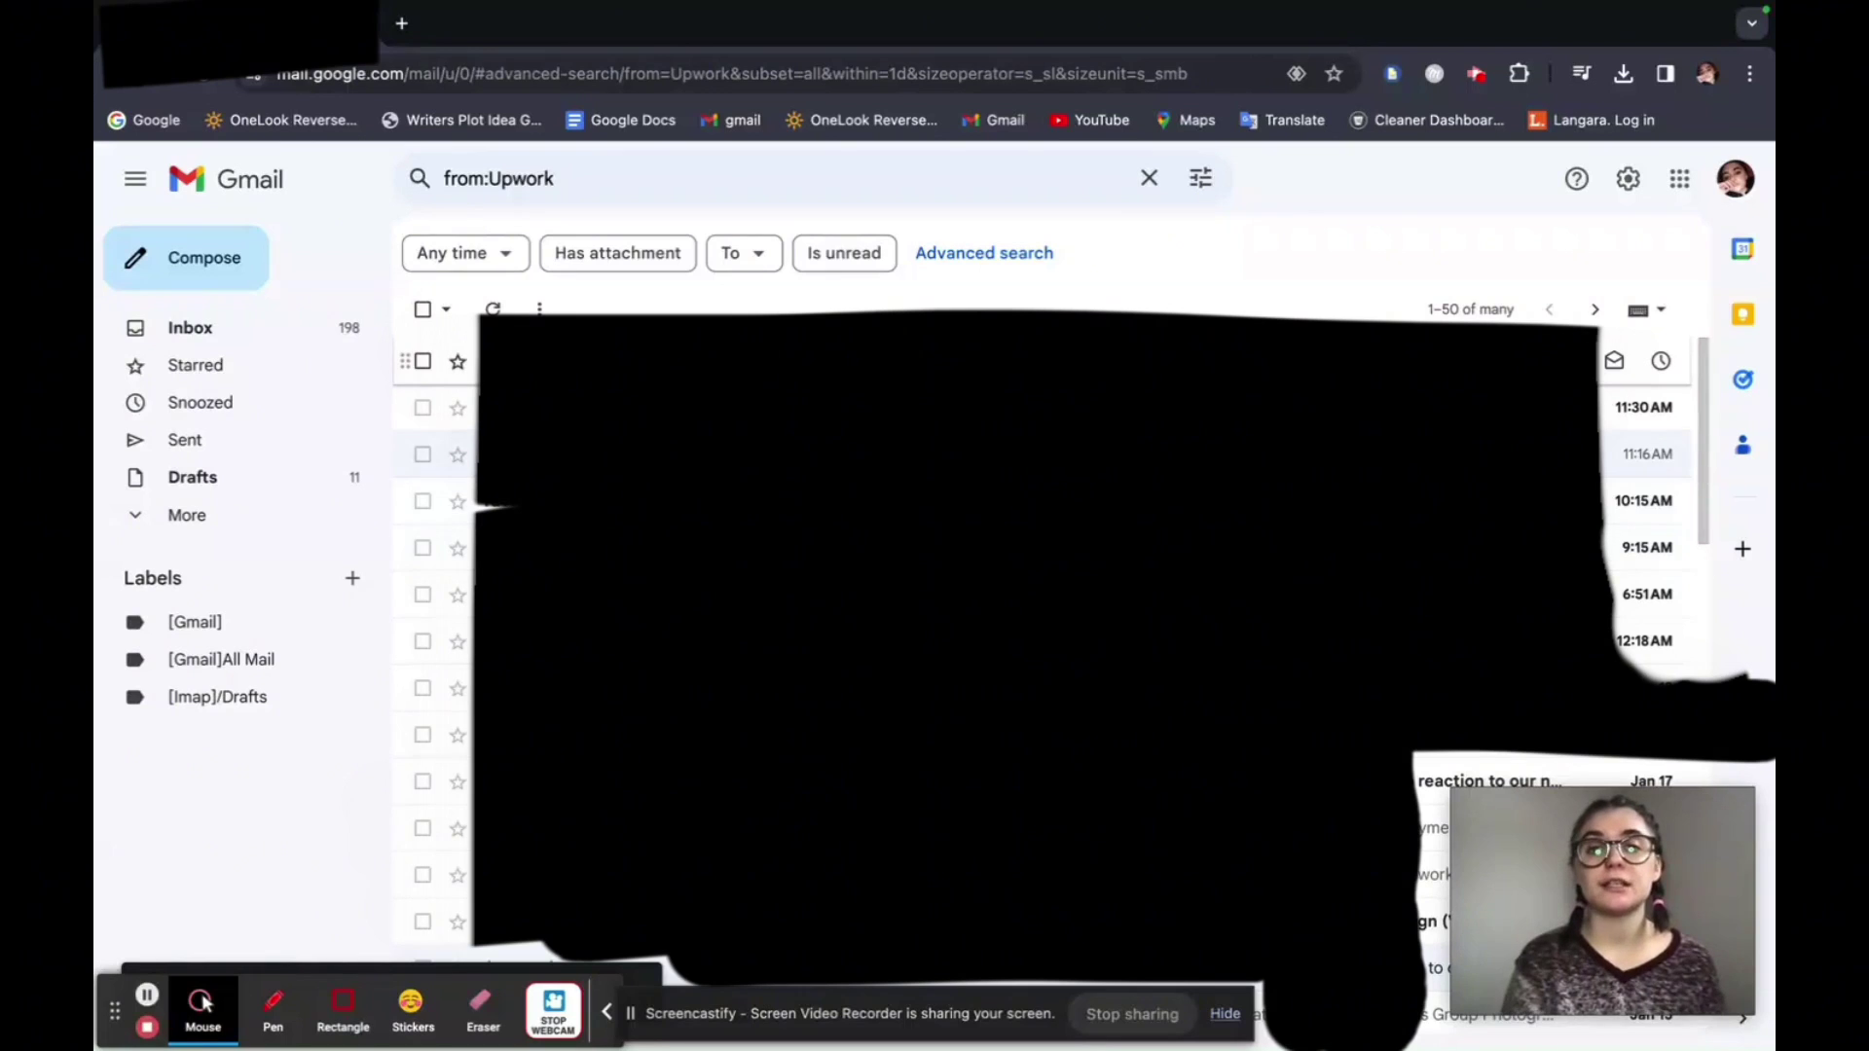
left_click(846, 254)
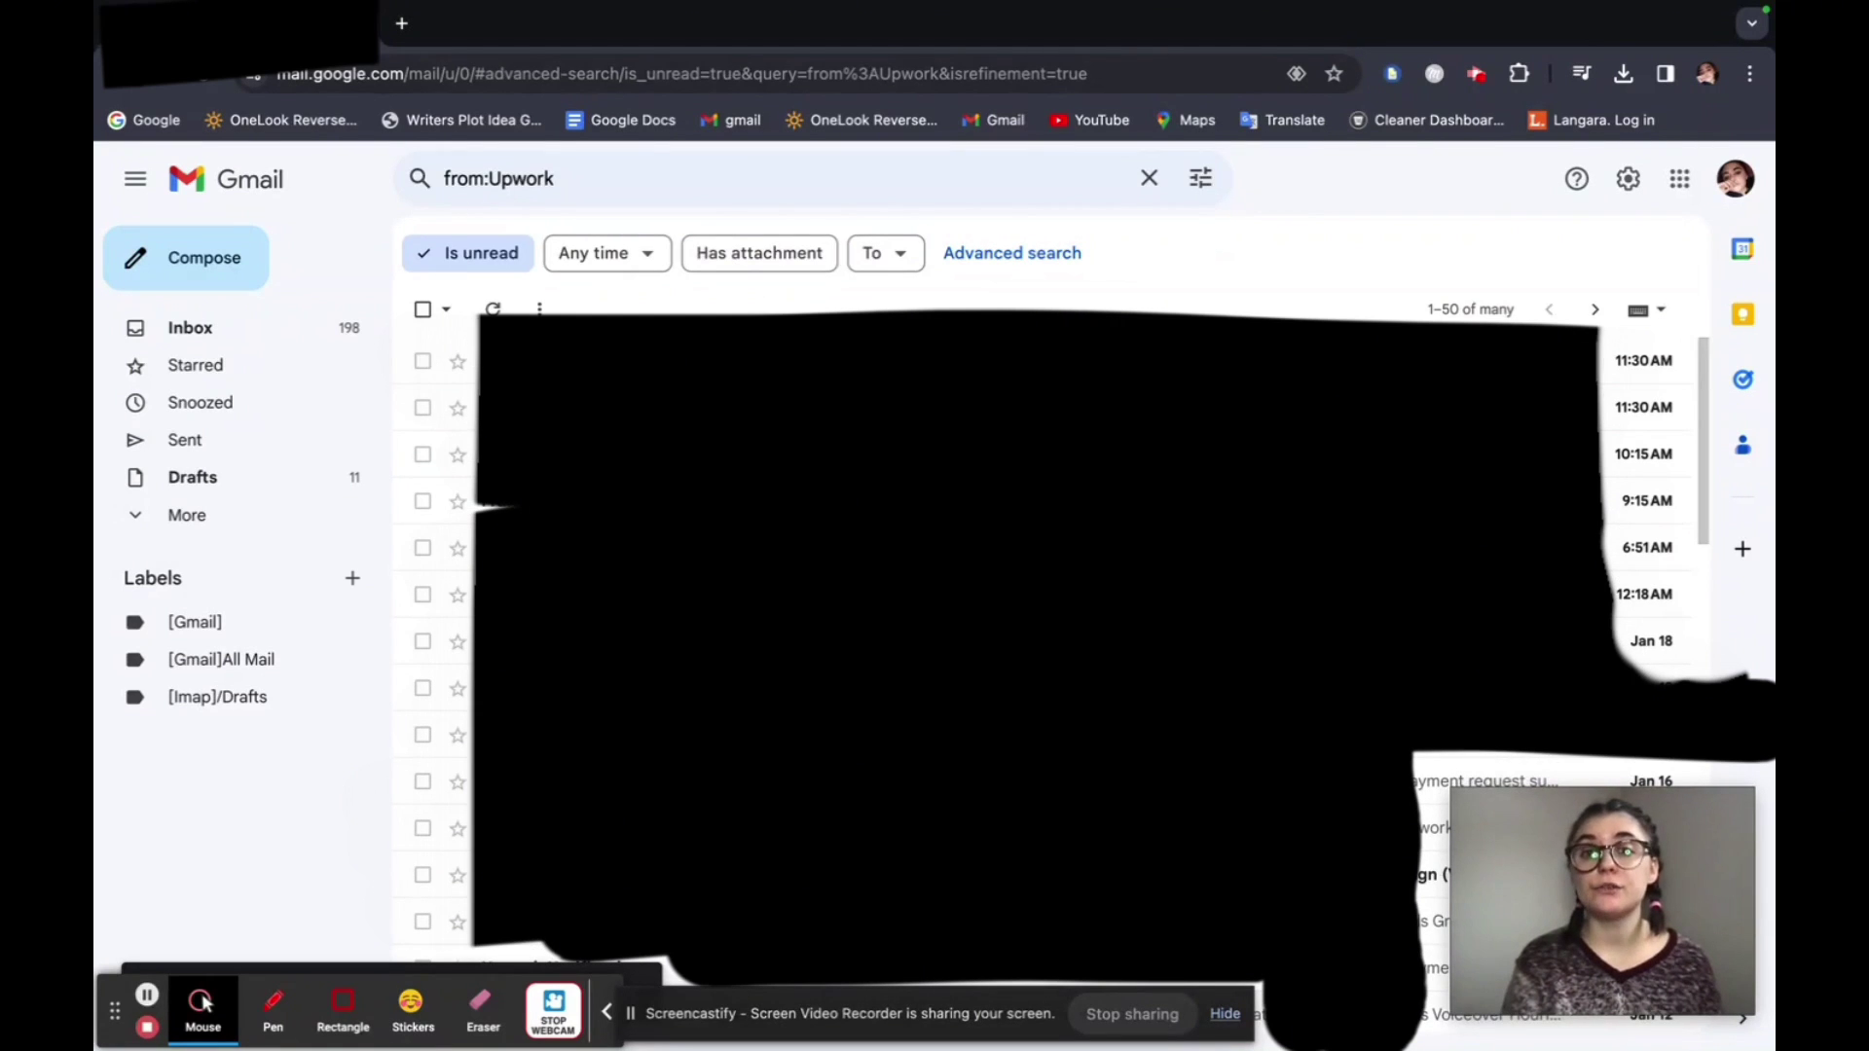
Search unread mail addressed to the recipient's e-mail address, finding no matches
left_click(1204, 188)
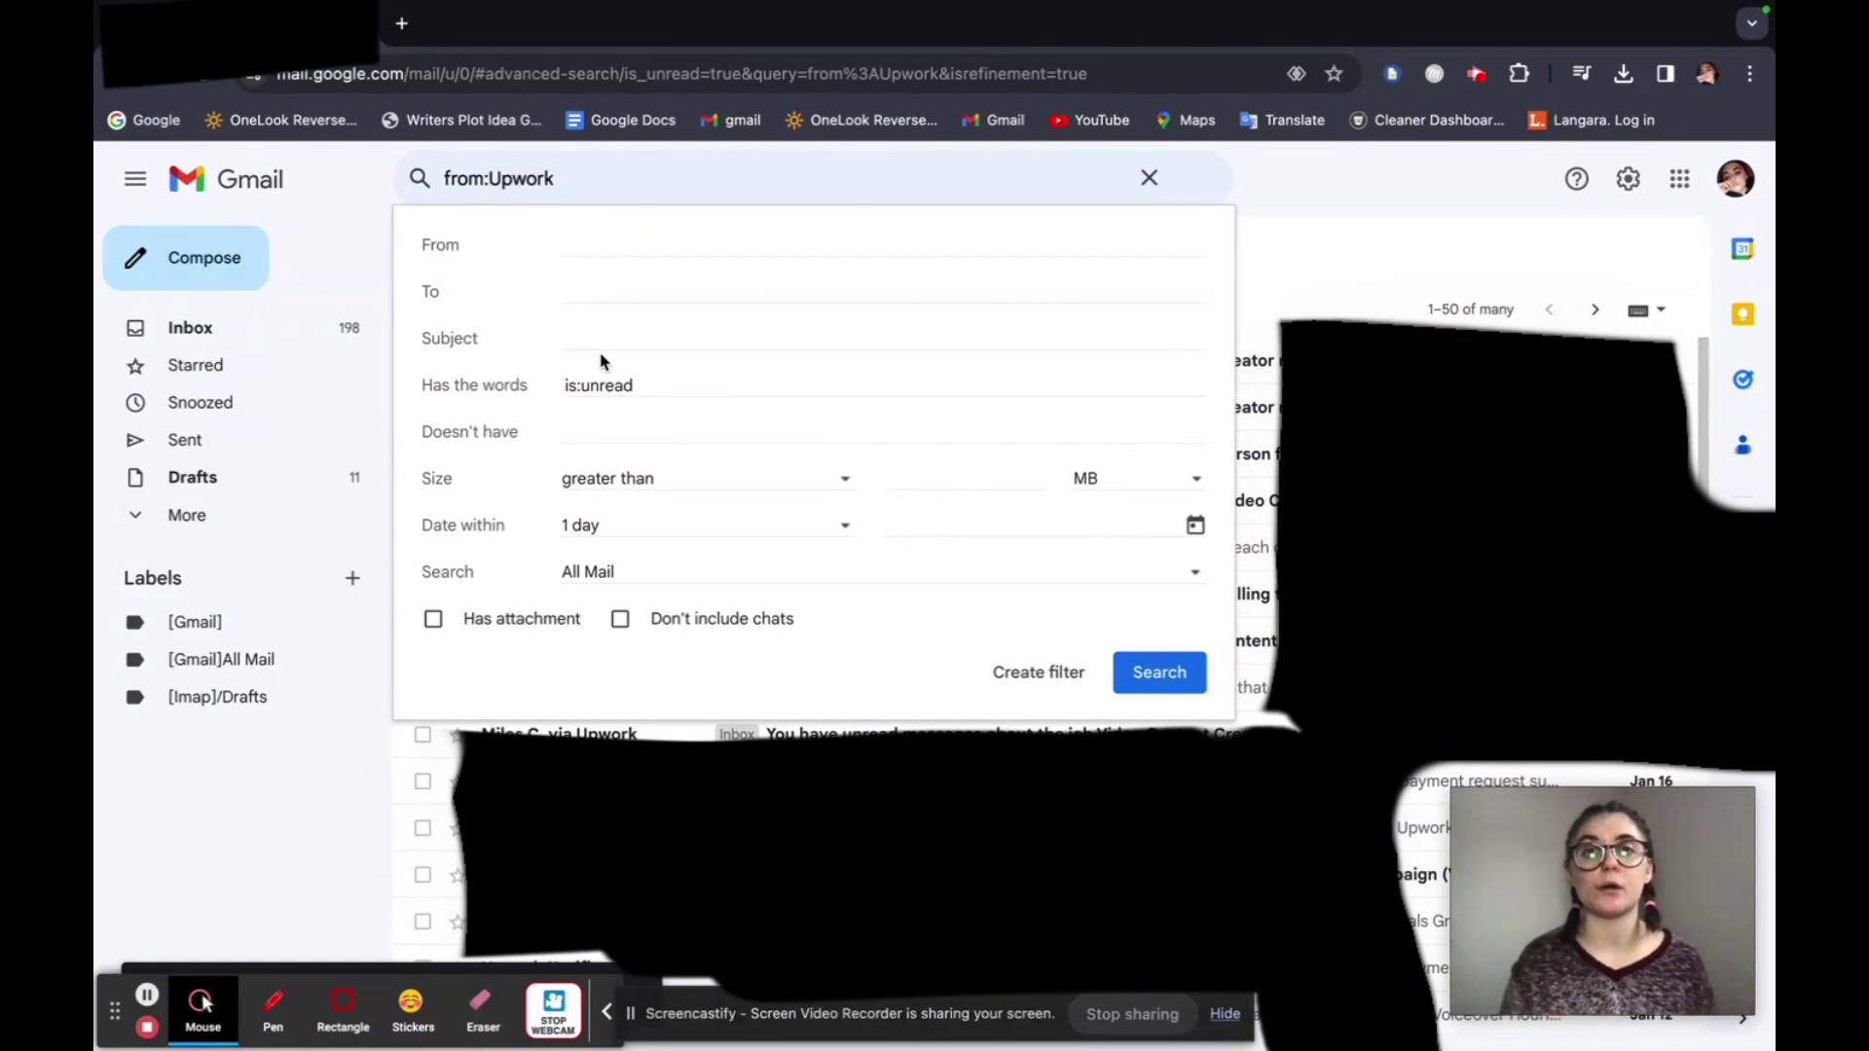
left_click(603, 292)
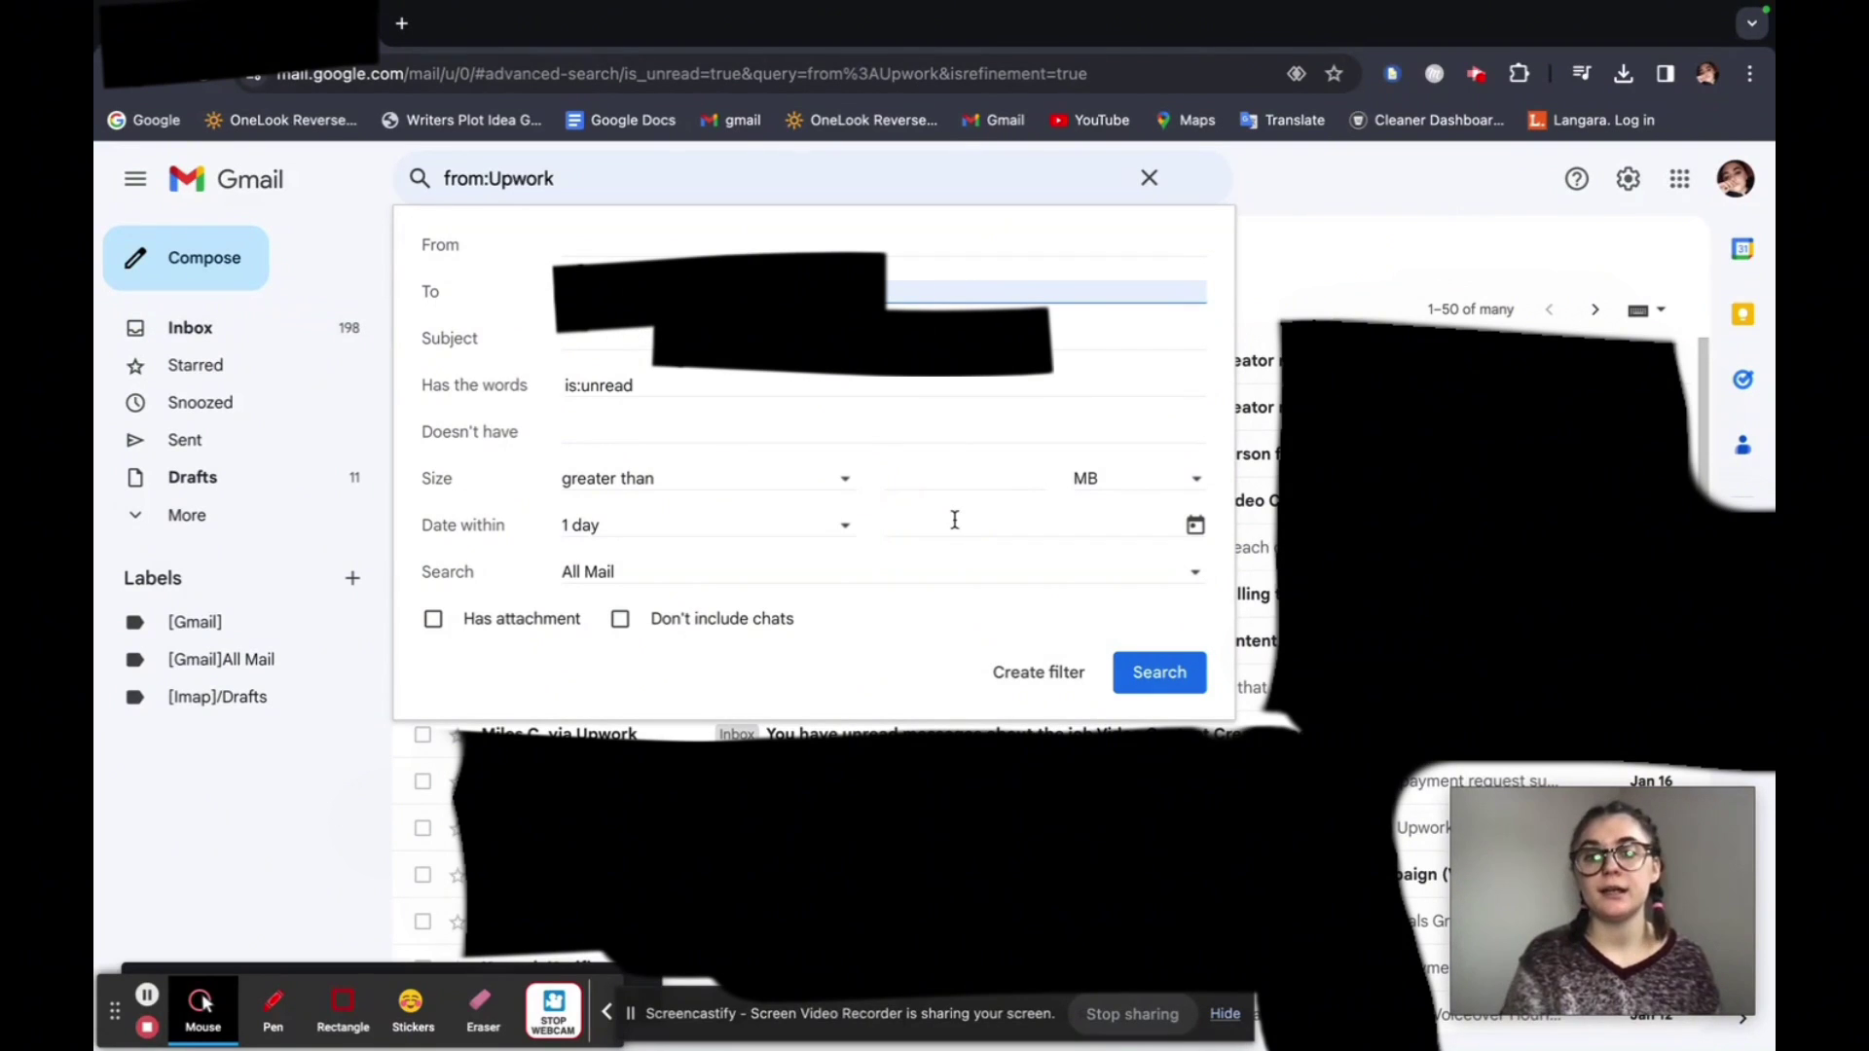
left_click(1162, 681)
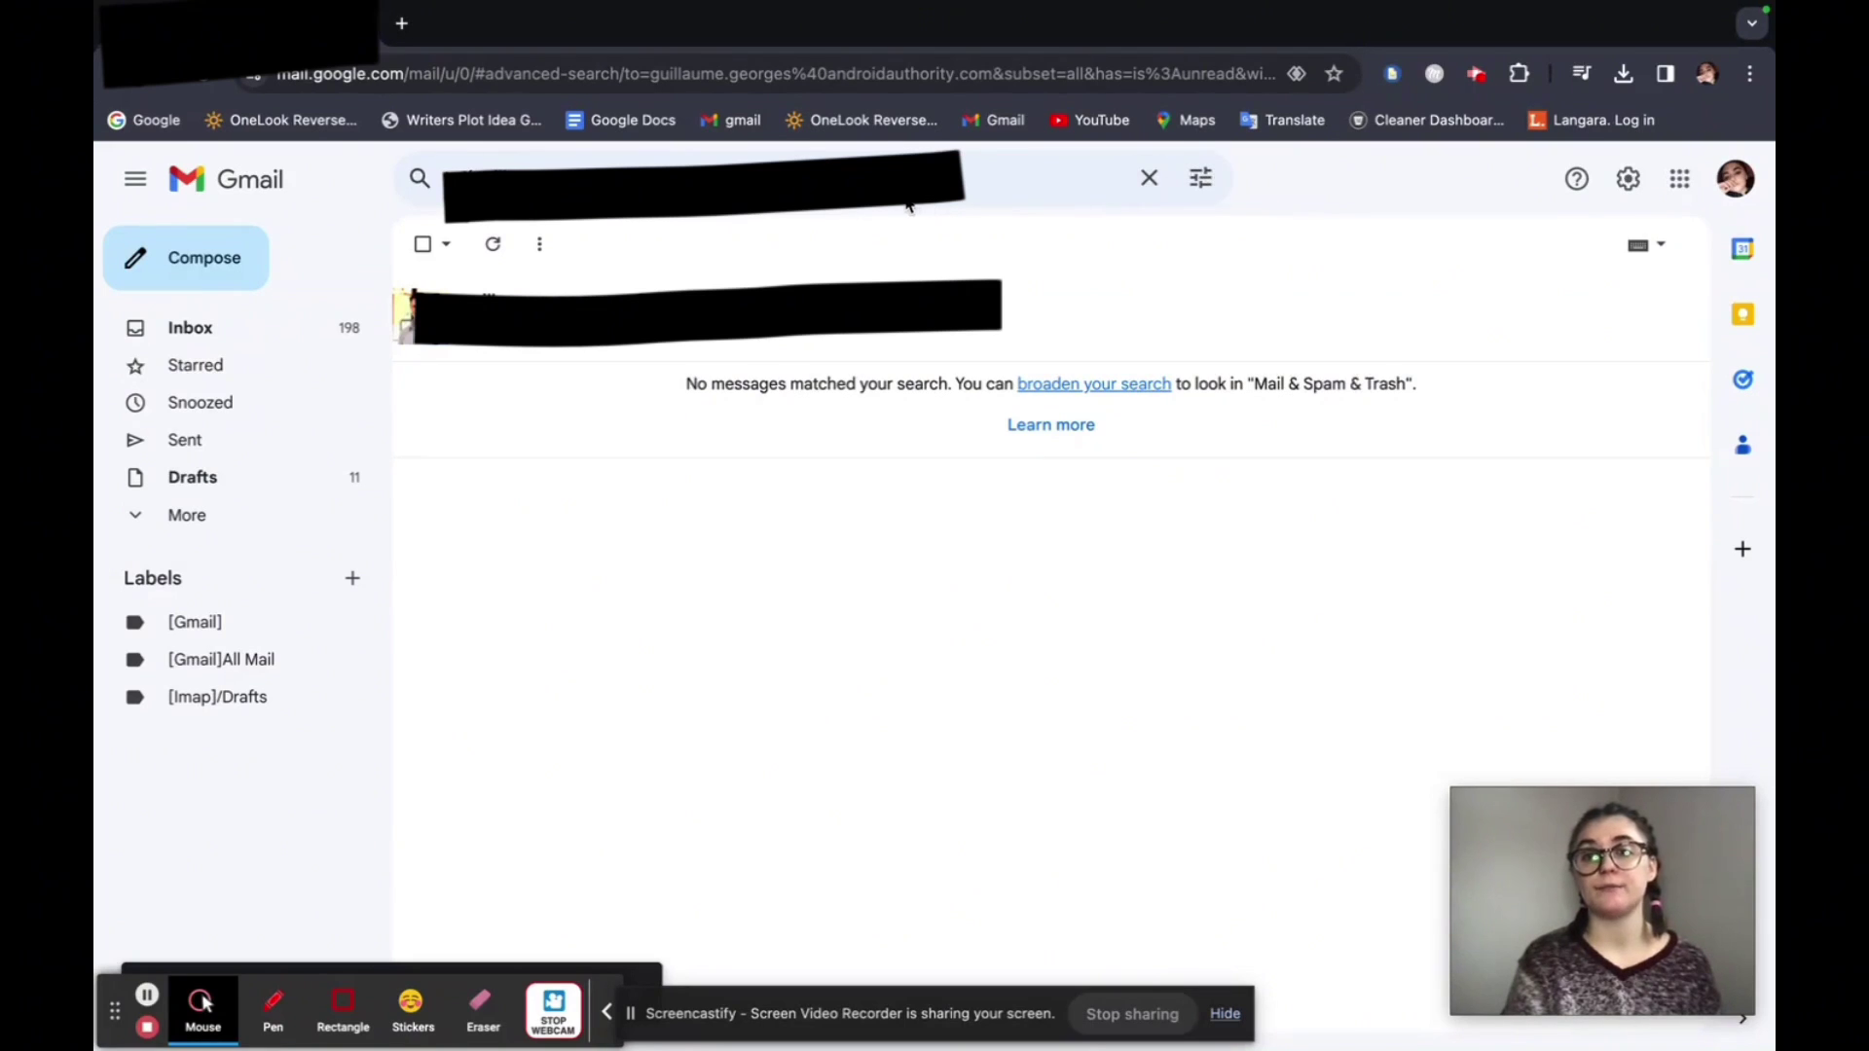
left_click(1190, 182)
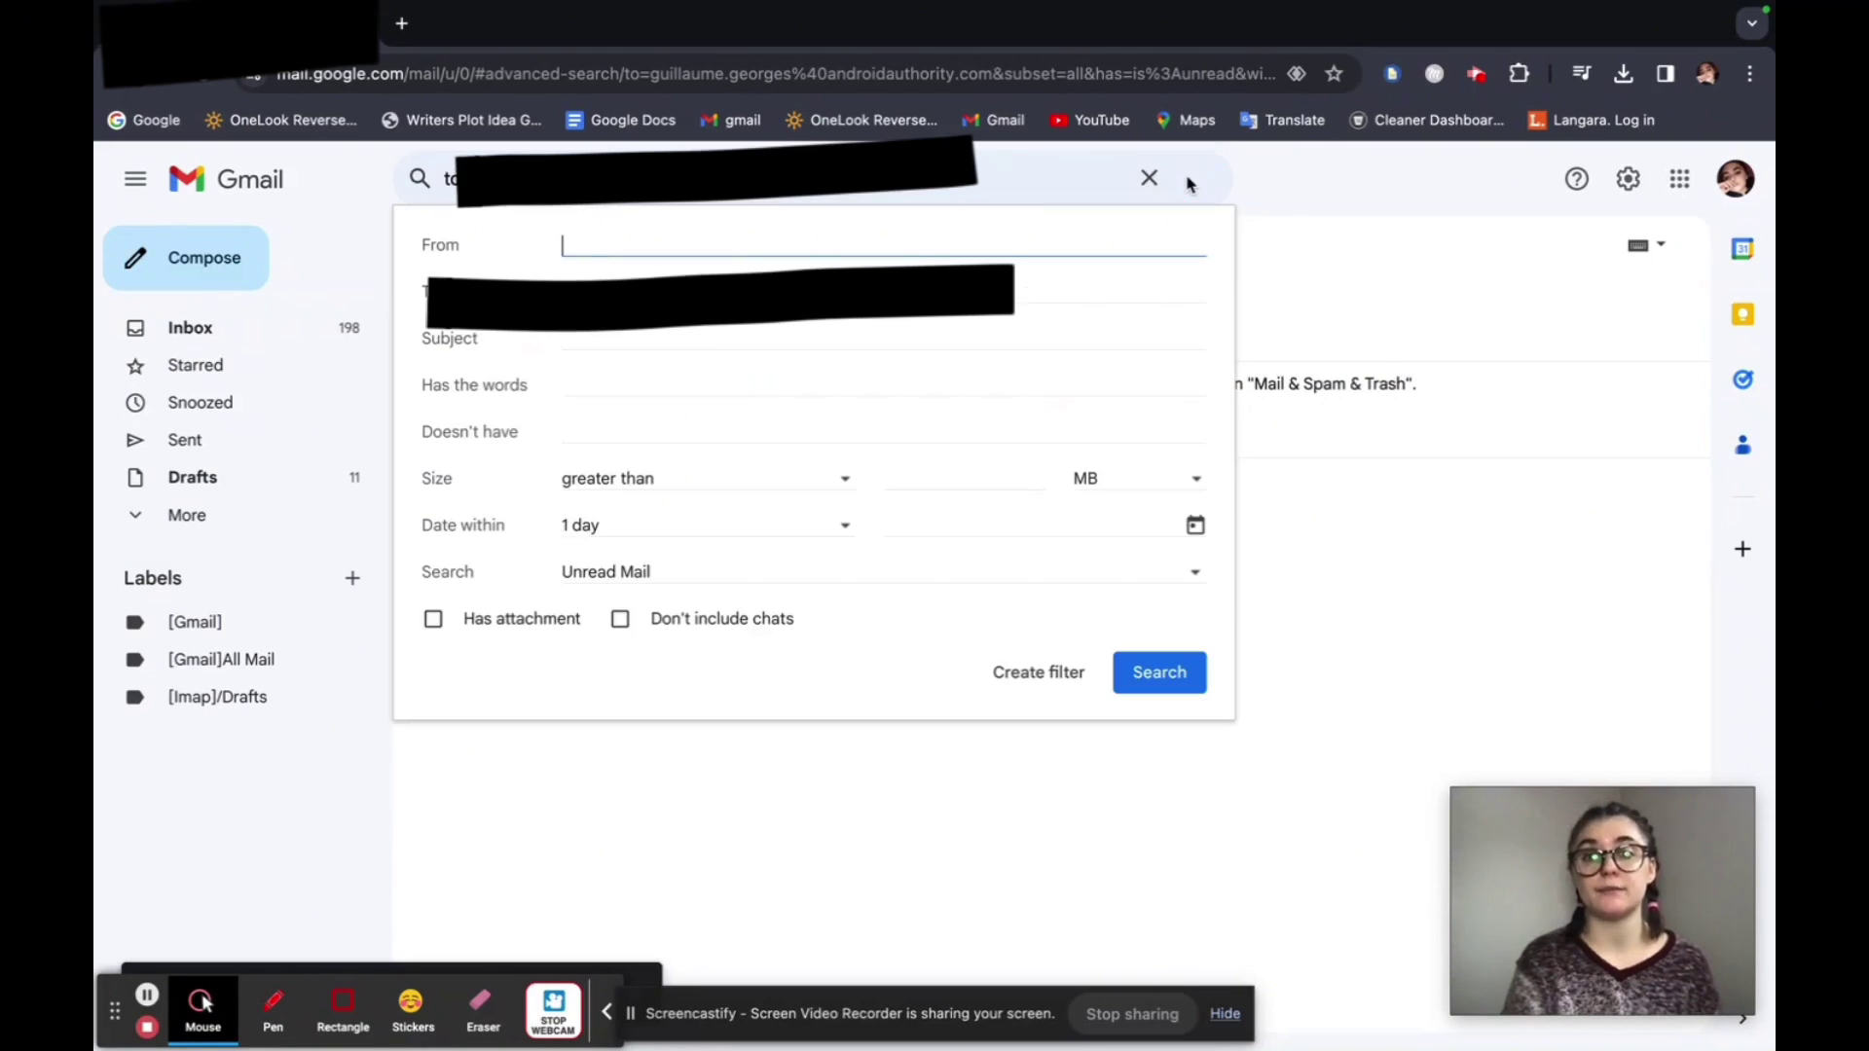
Switch the recipient search from Unread Mail to Read Mail, returning 2 messages
left_click(1281, 303)
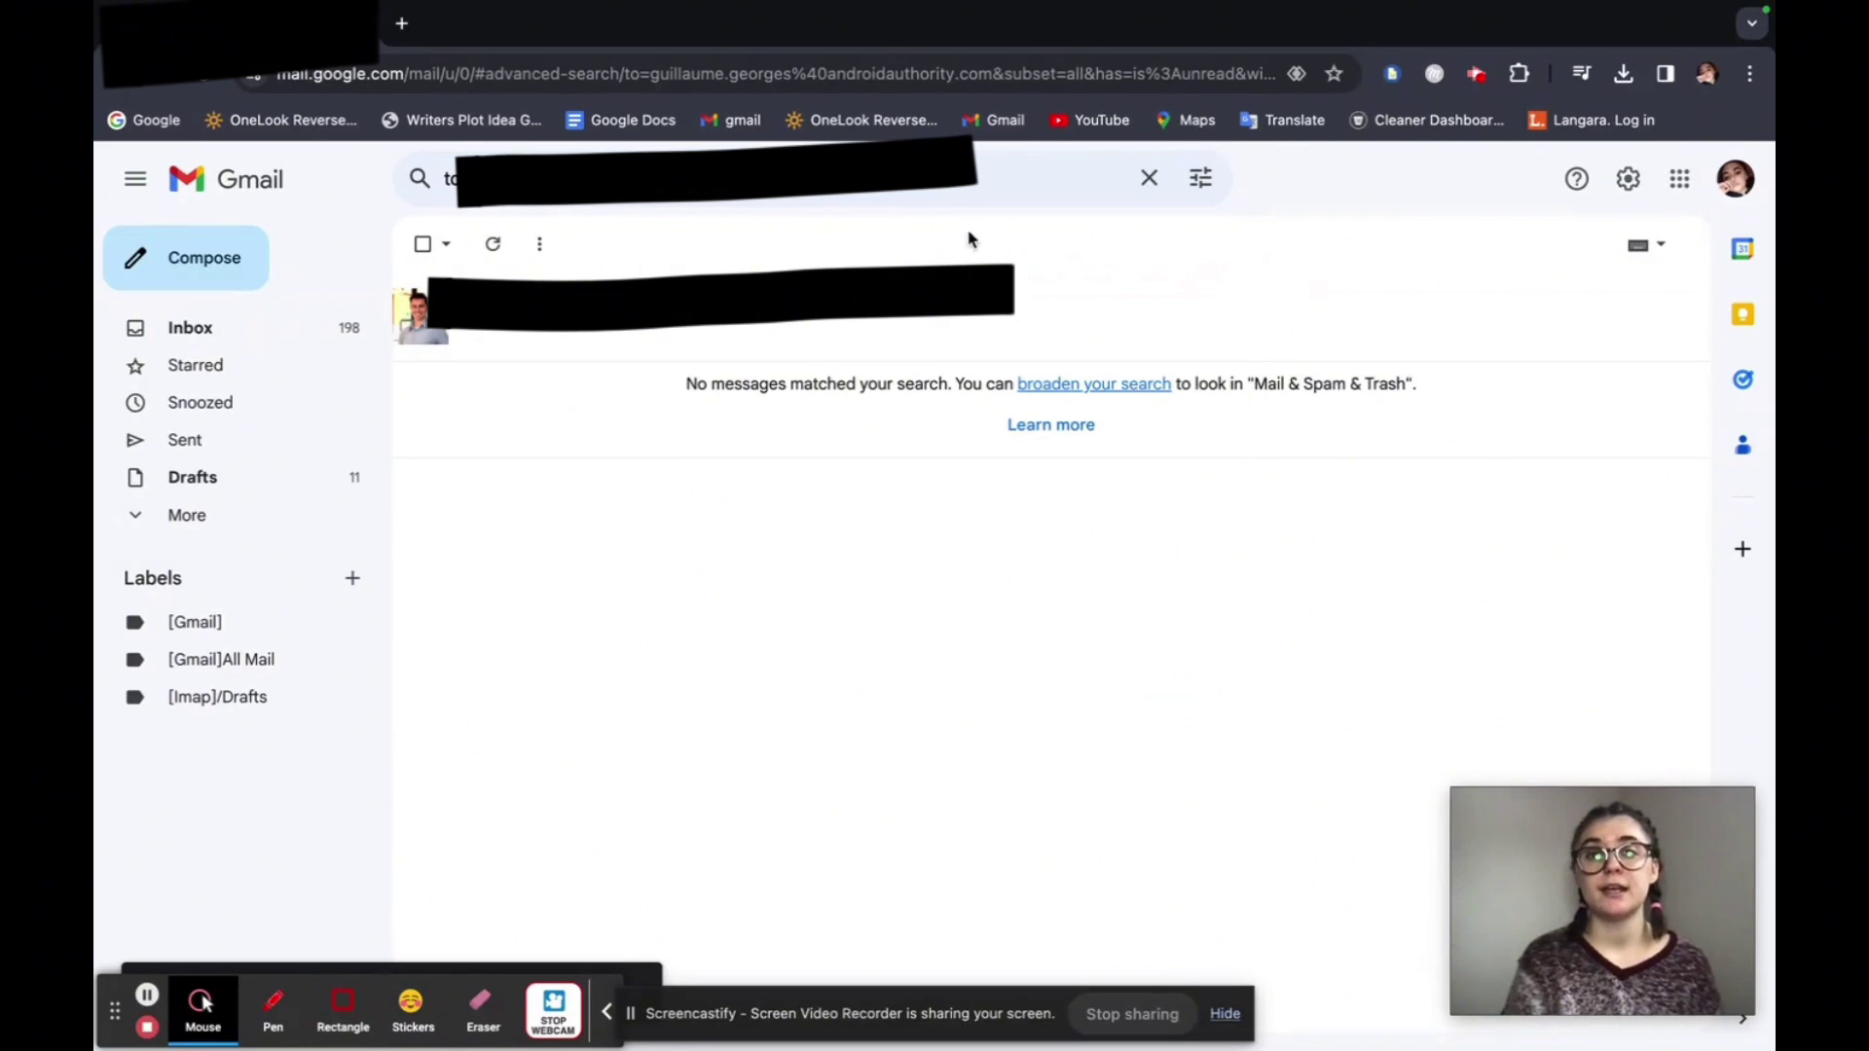
left_click(1202, 182)
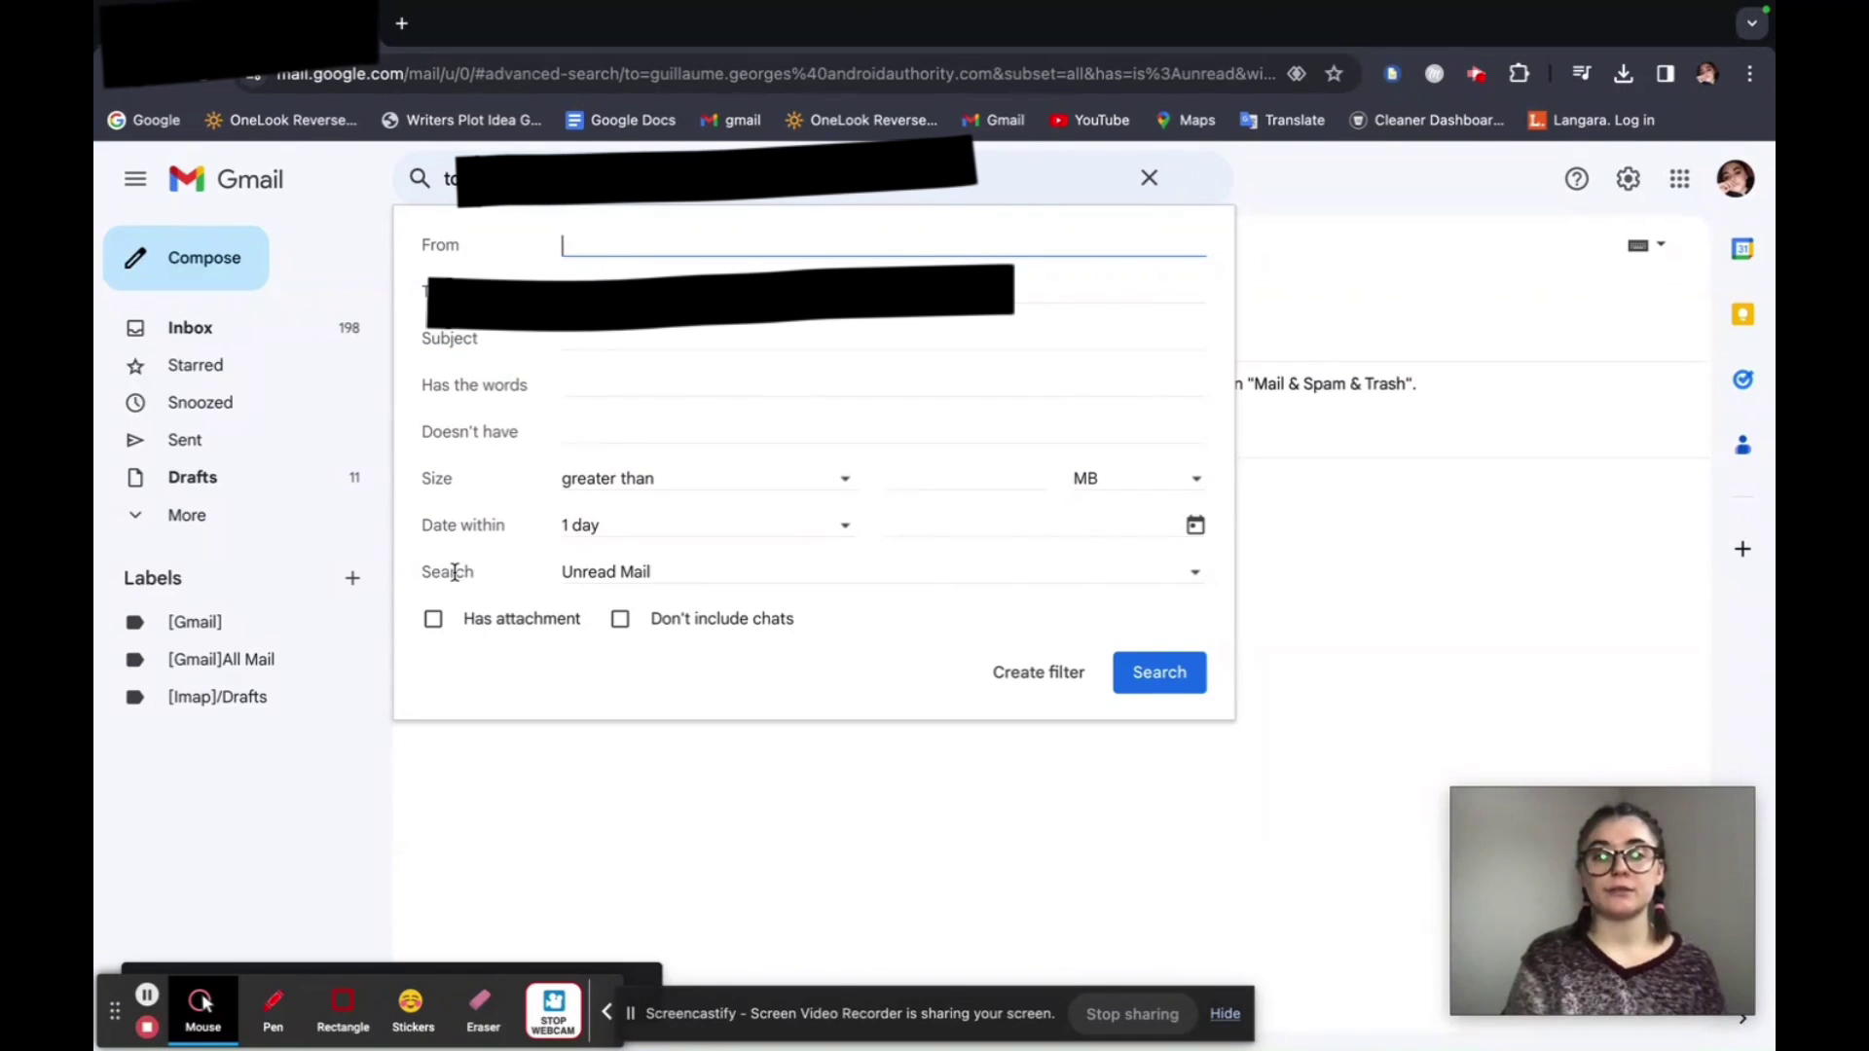
left_click(677, 575)
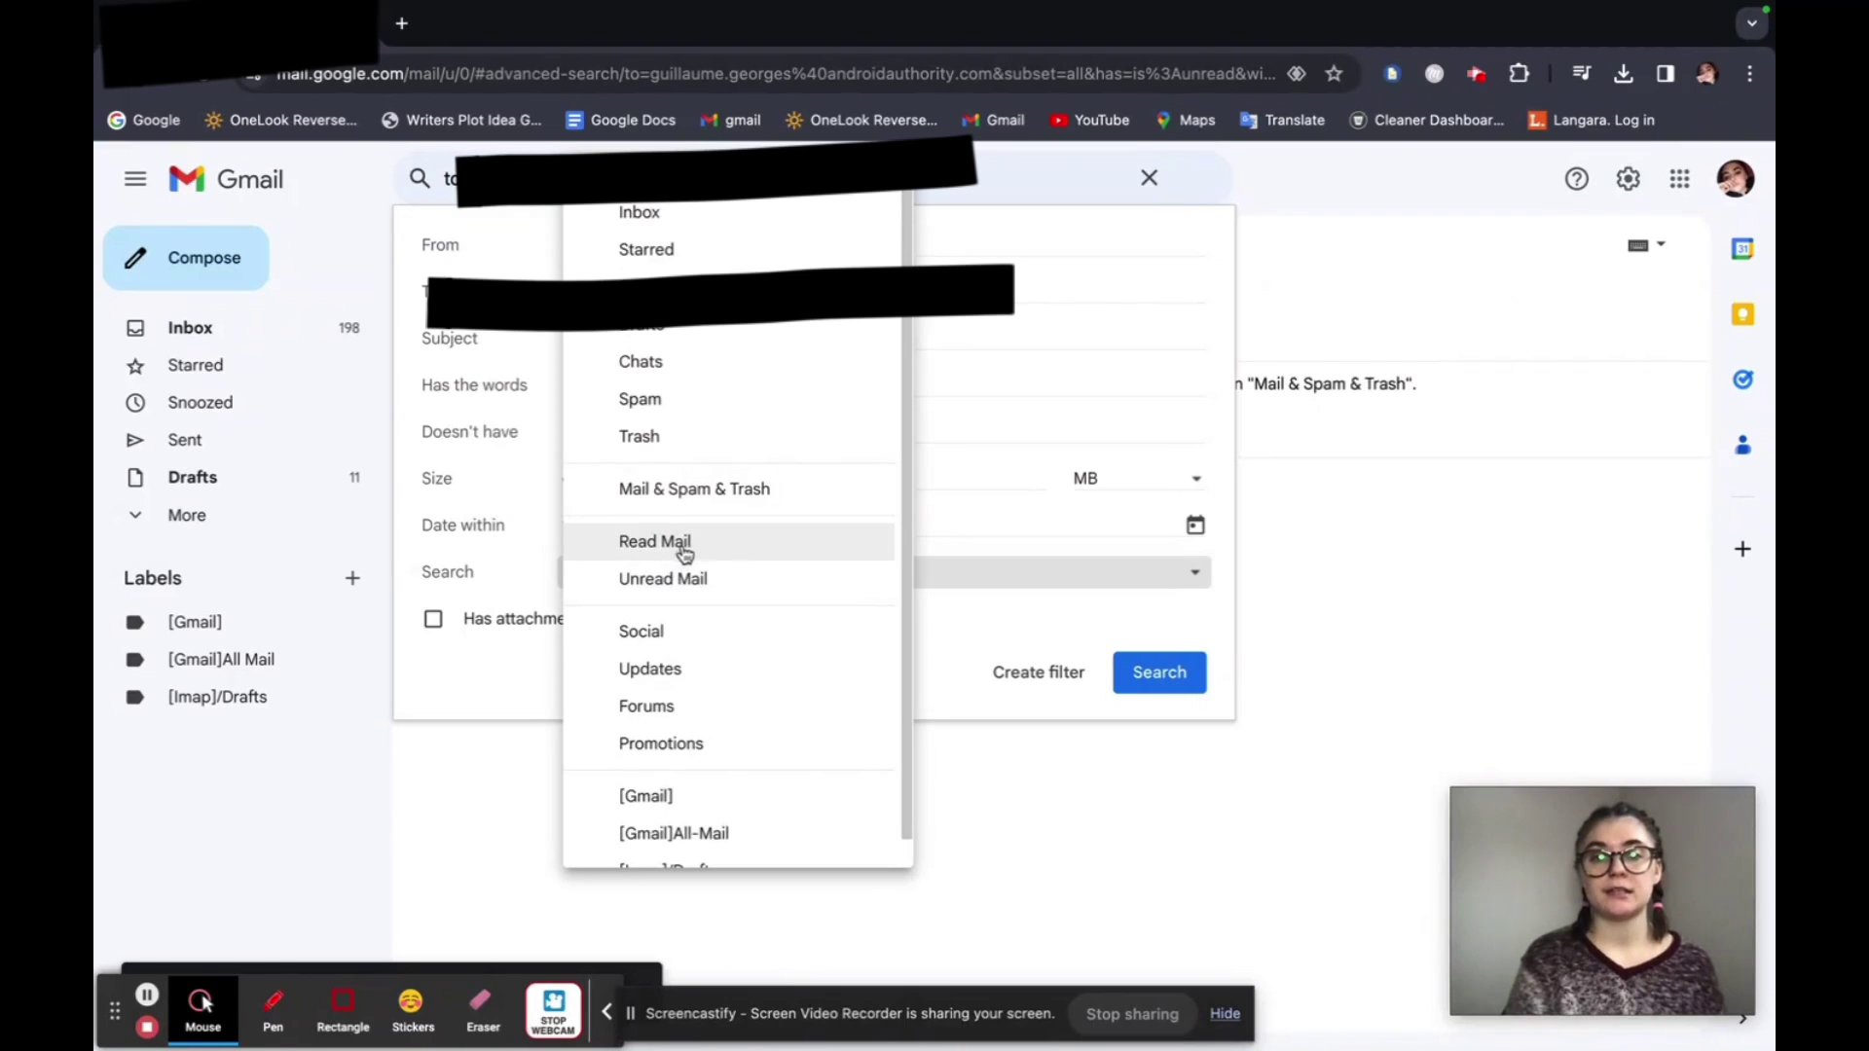
left_click(698, 546)
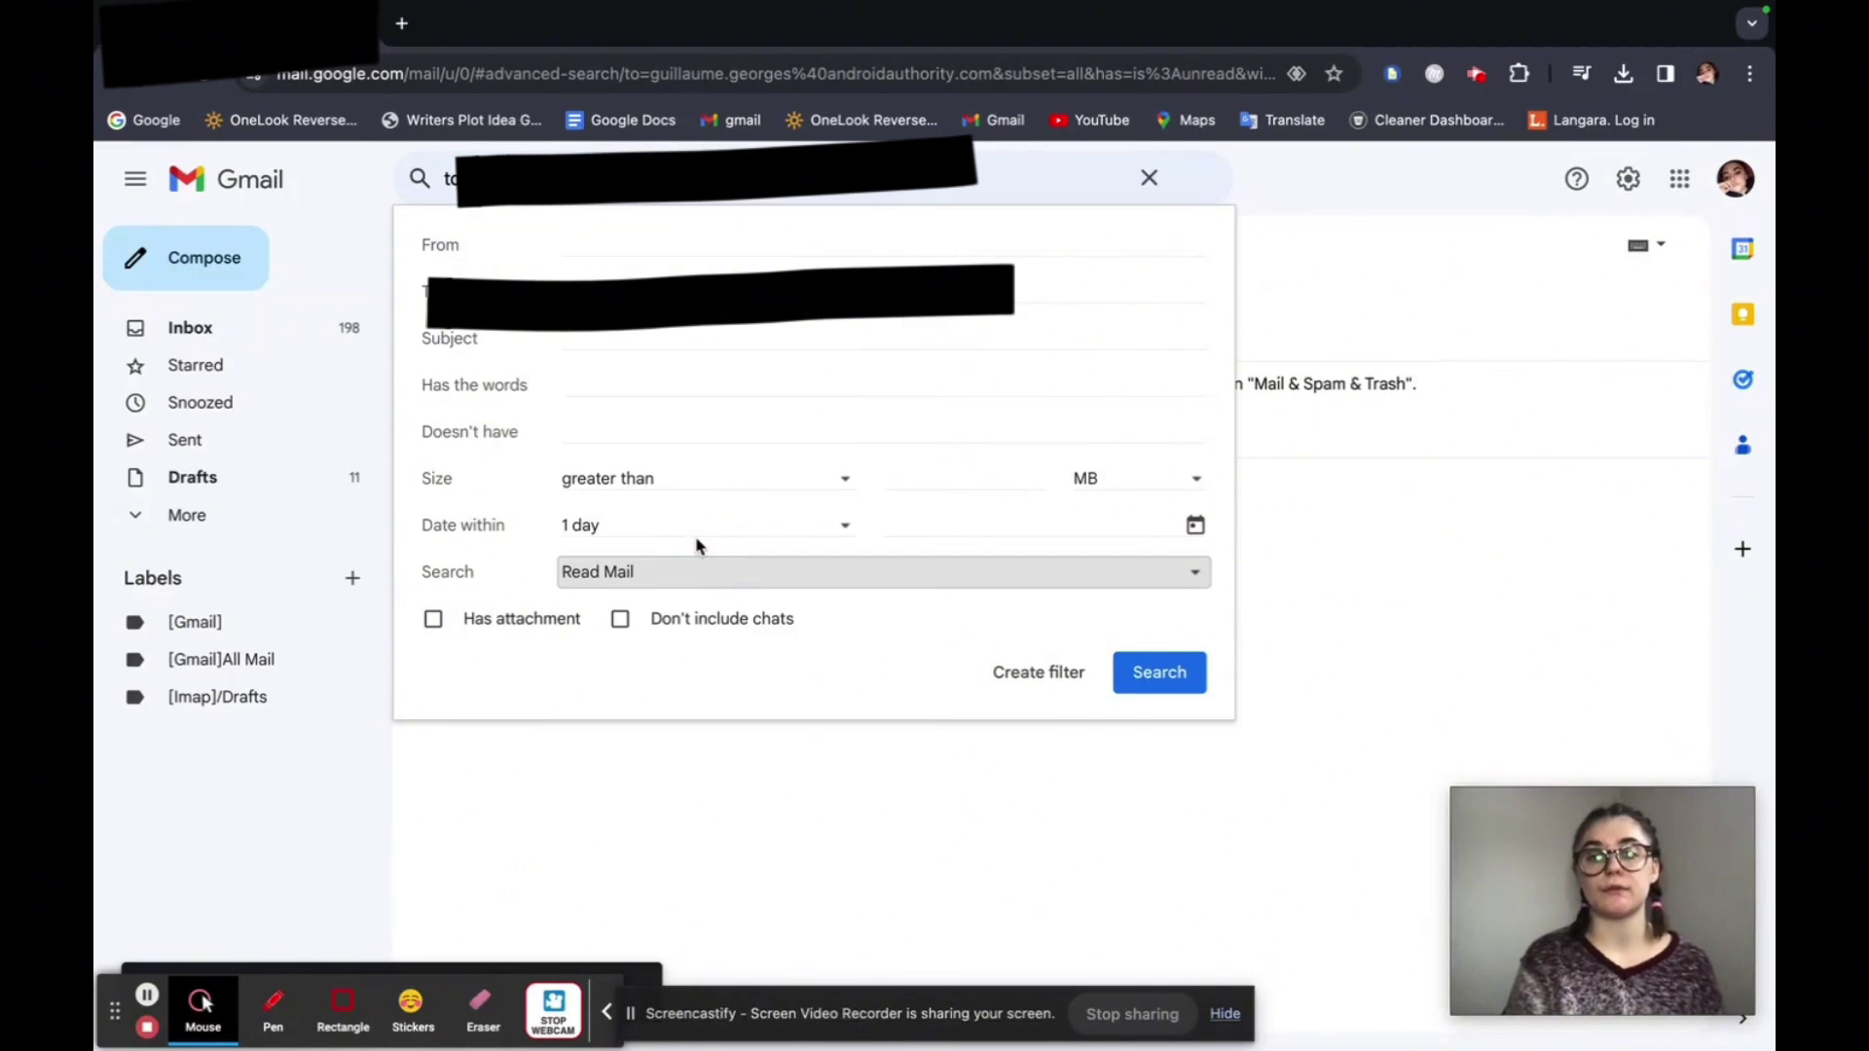
left_click(1156, 679)
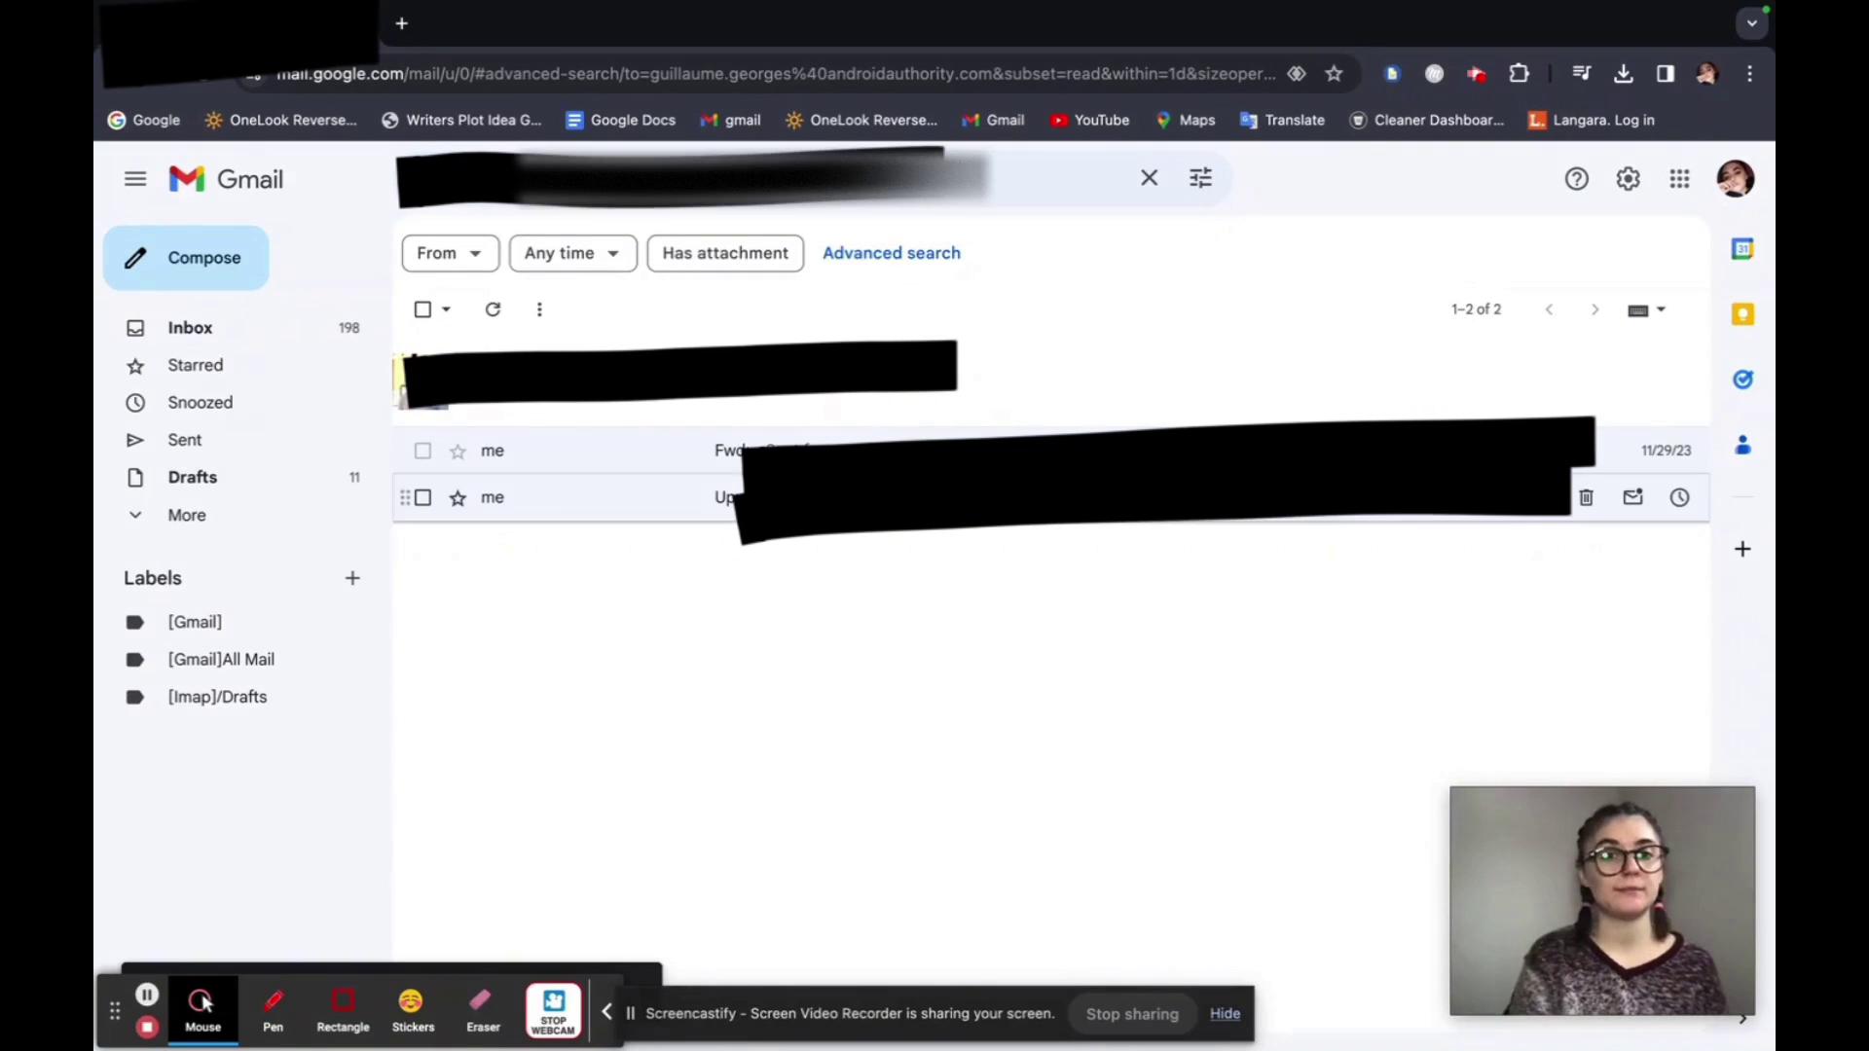
Search read mail with size greater than 5 MB, returning 6 messages
left_click(891, 253)
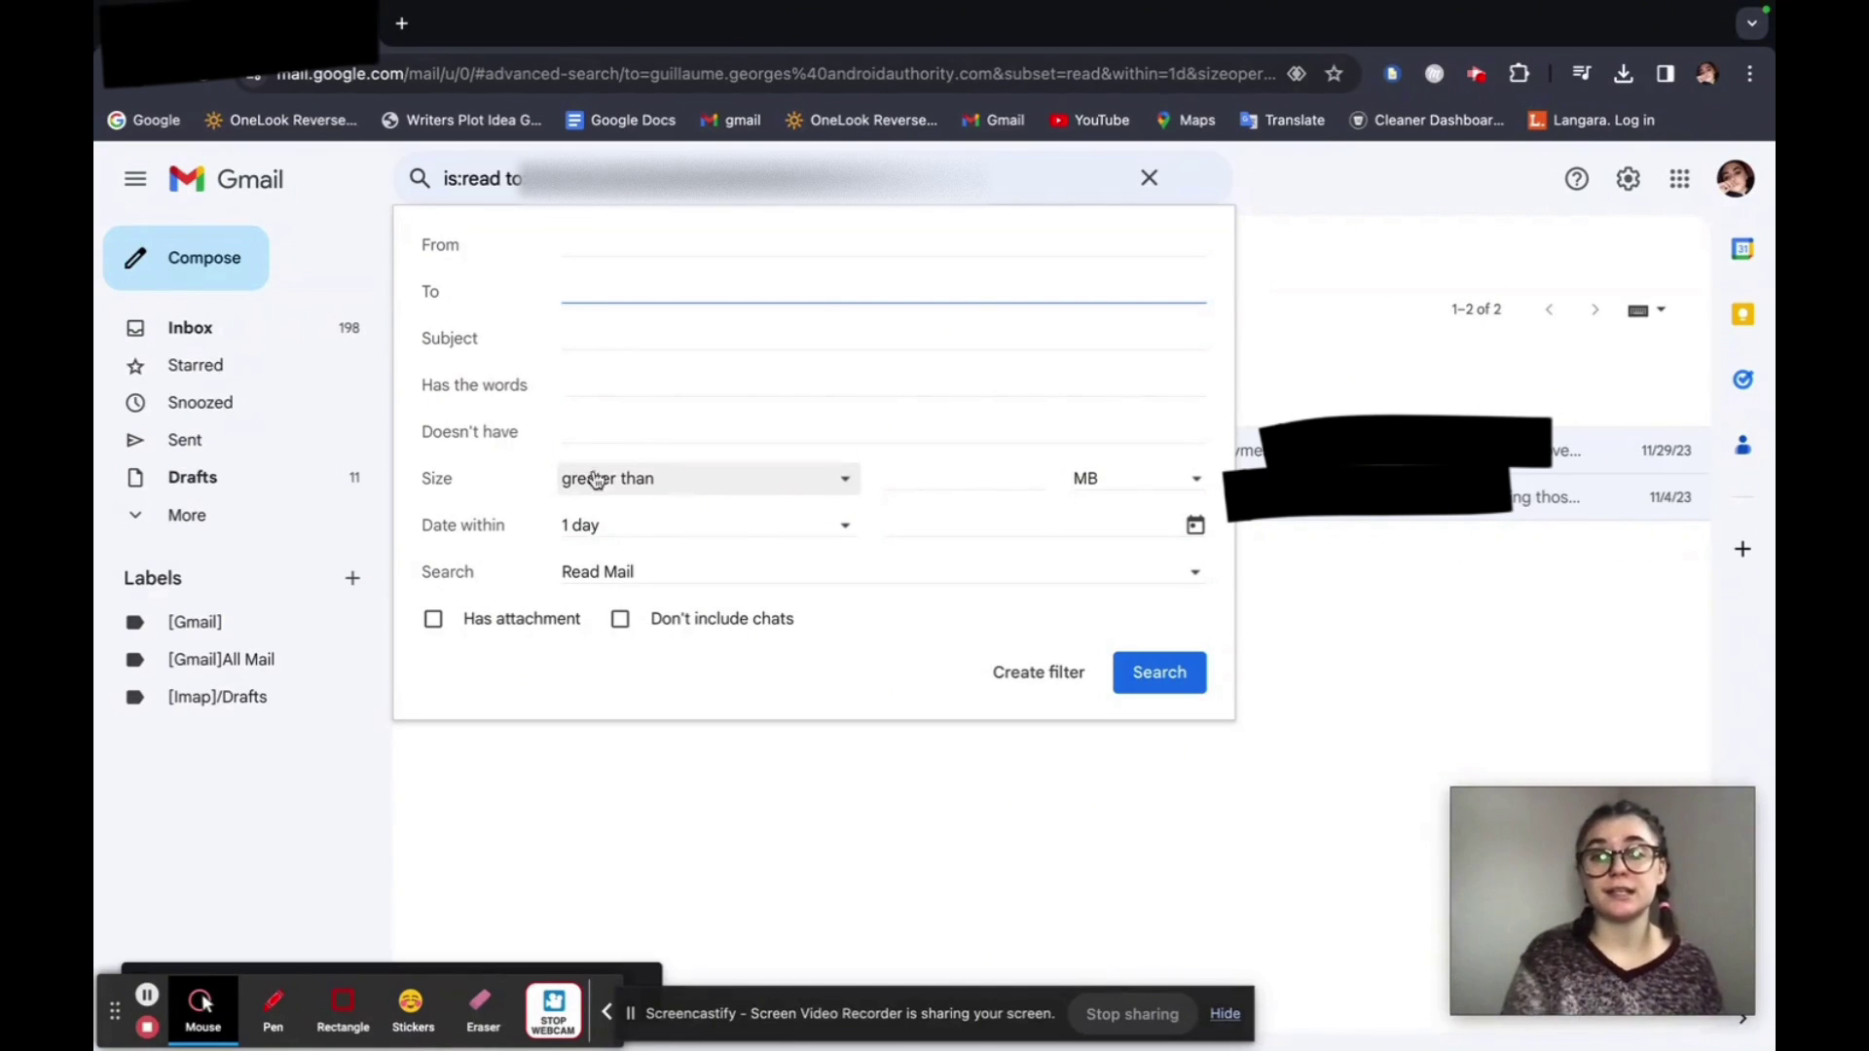
left_click(847, 478)
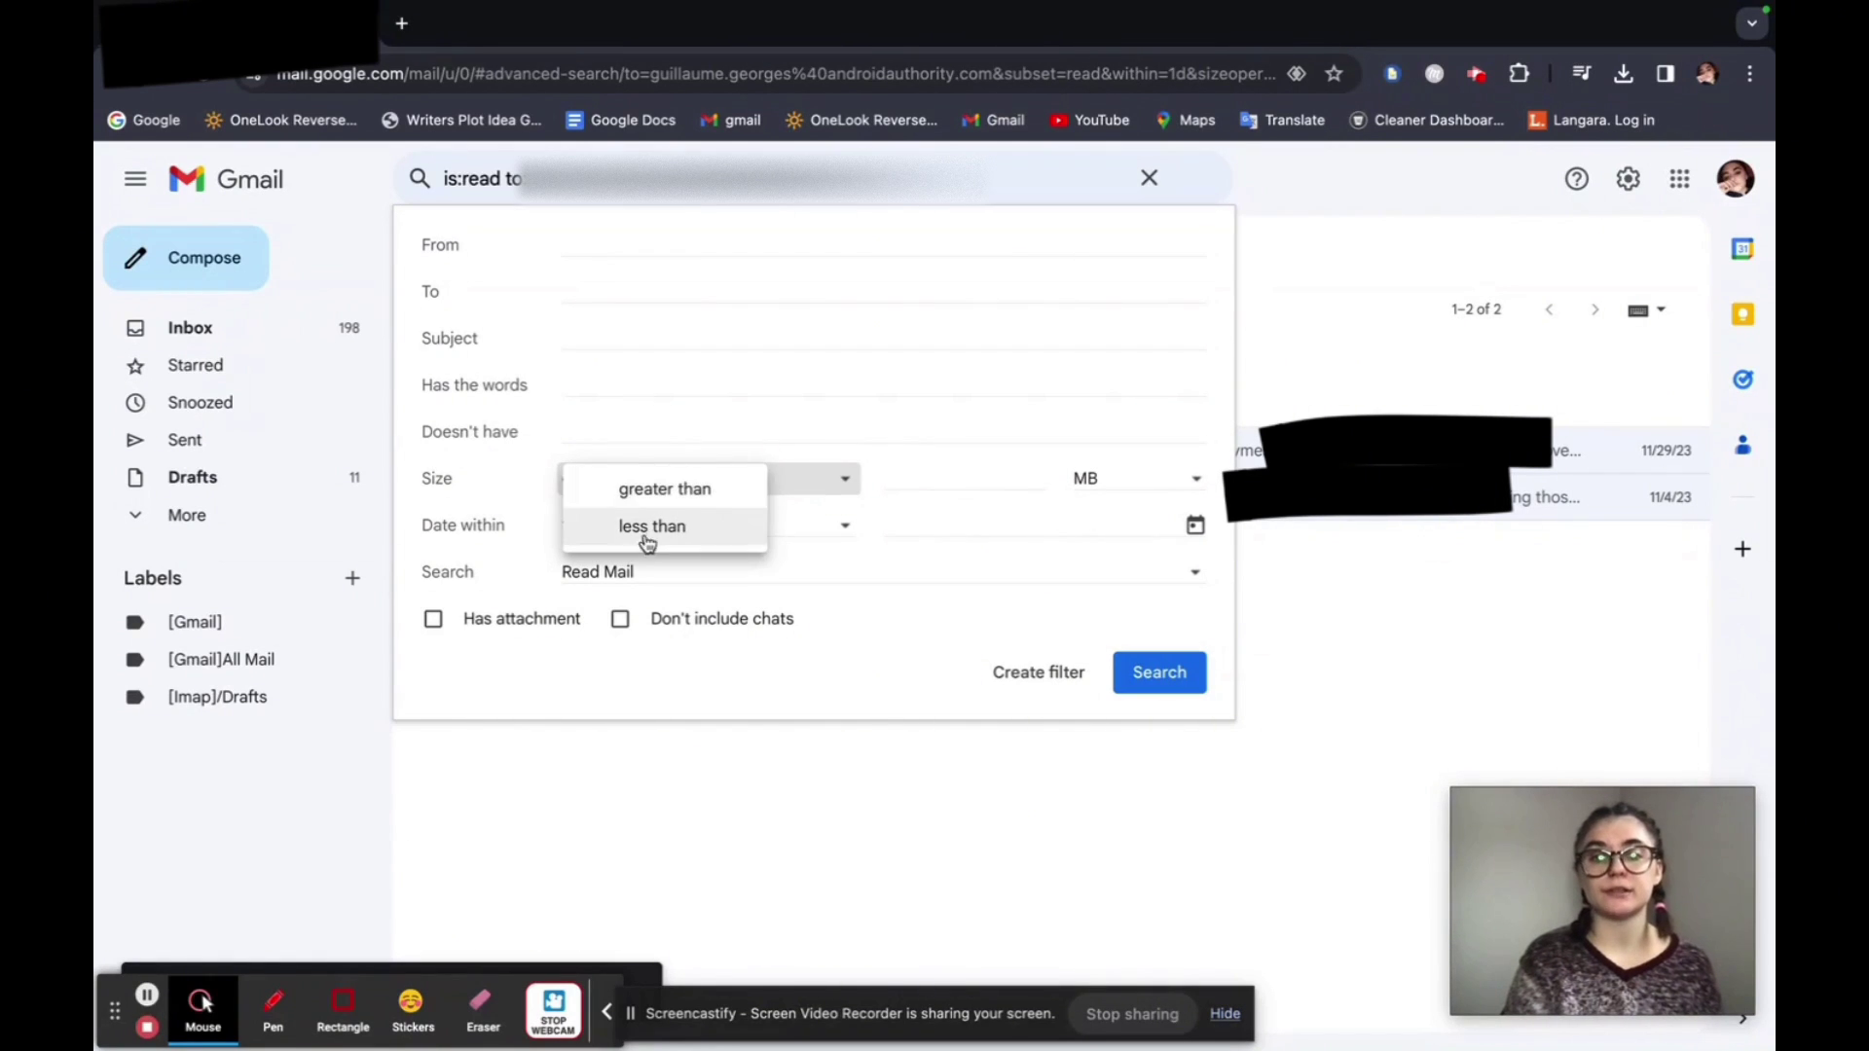
left_click(701, 487)
left_click(937, 481)
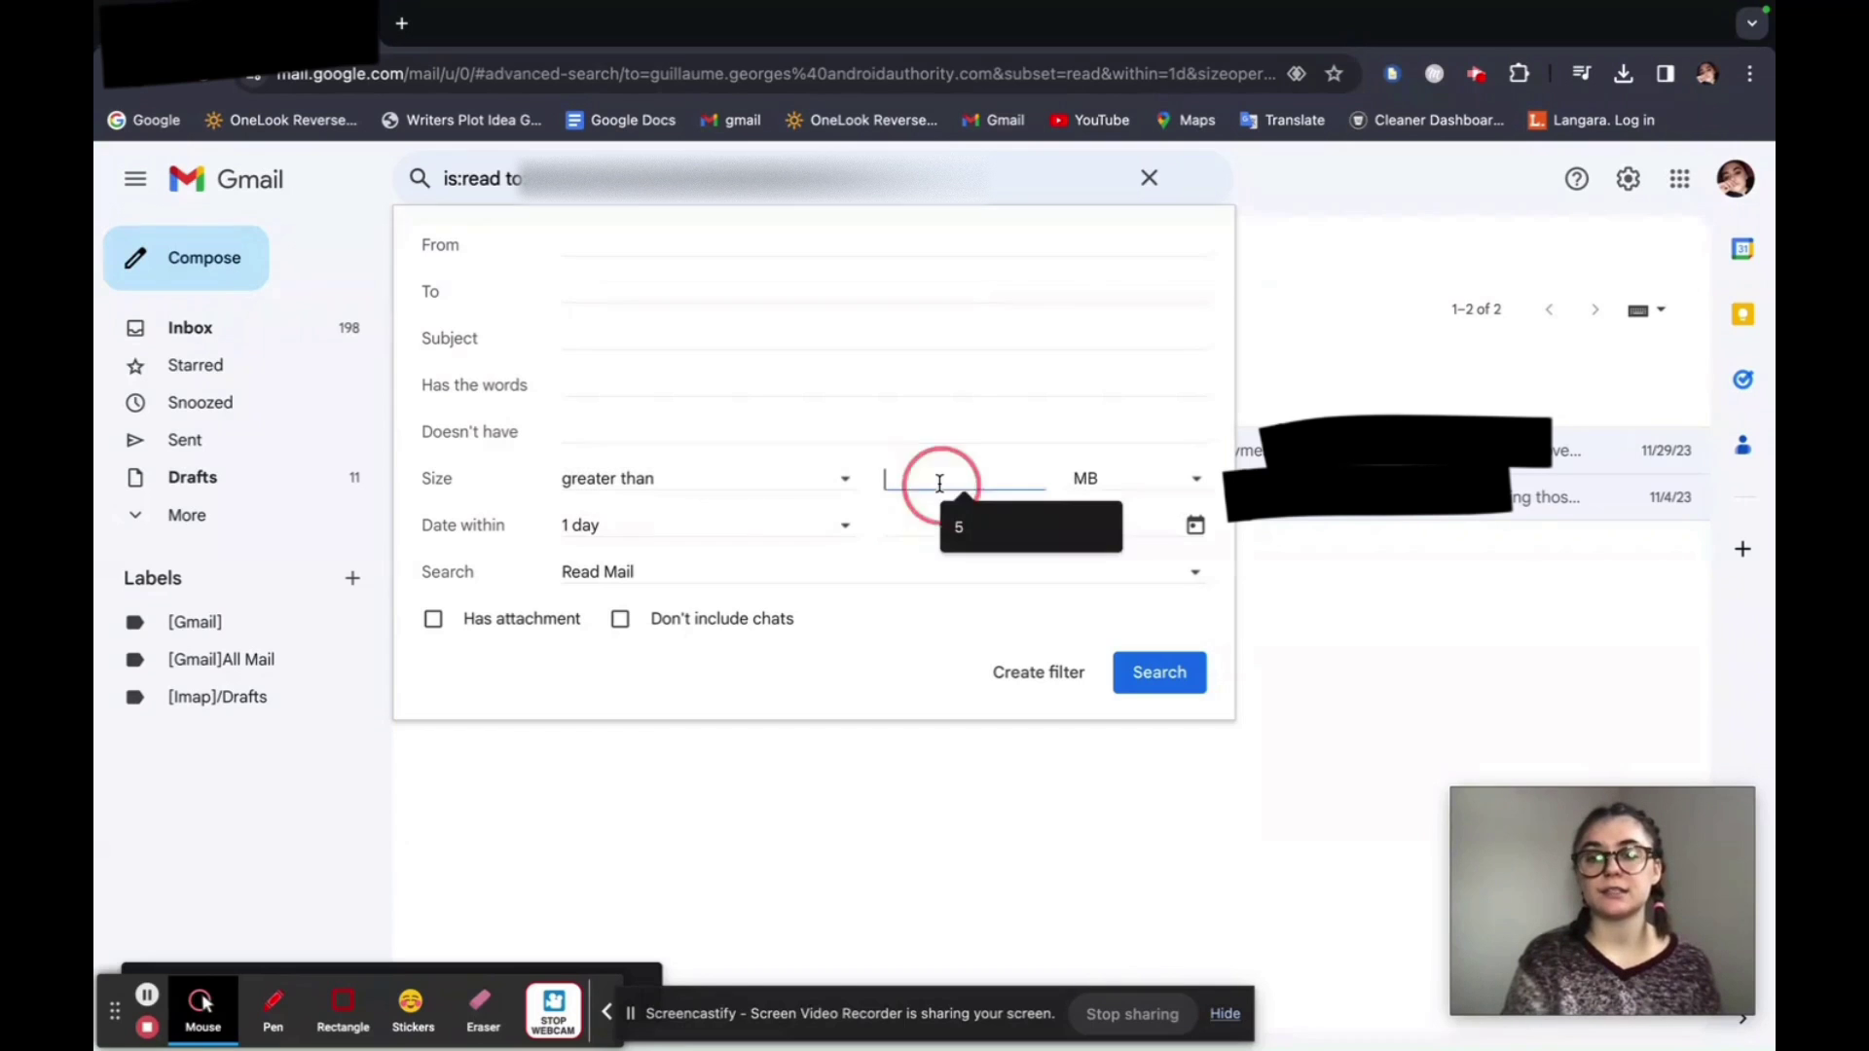
left_click(962, 536)
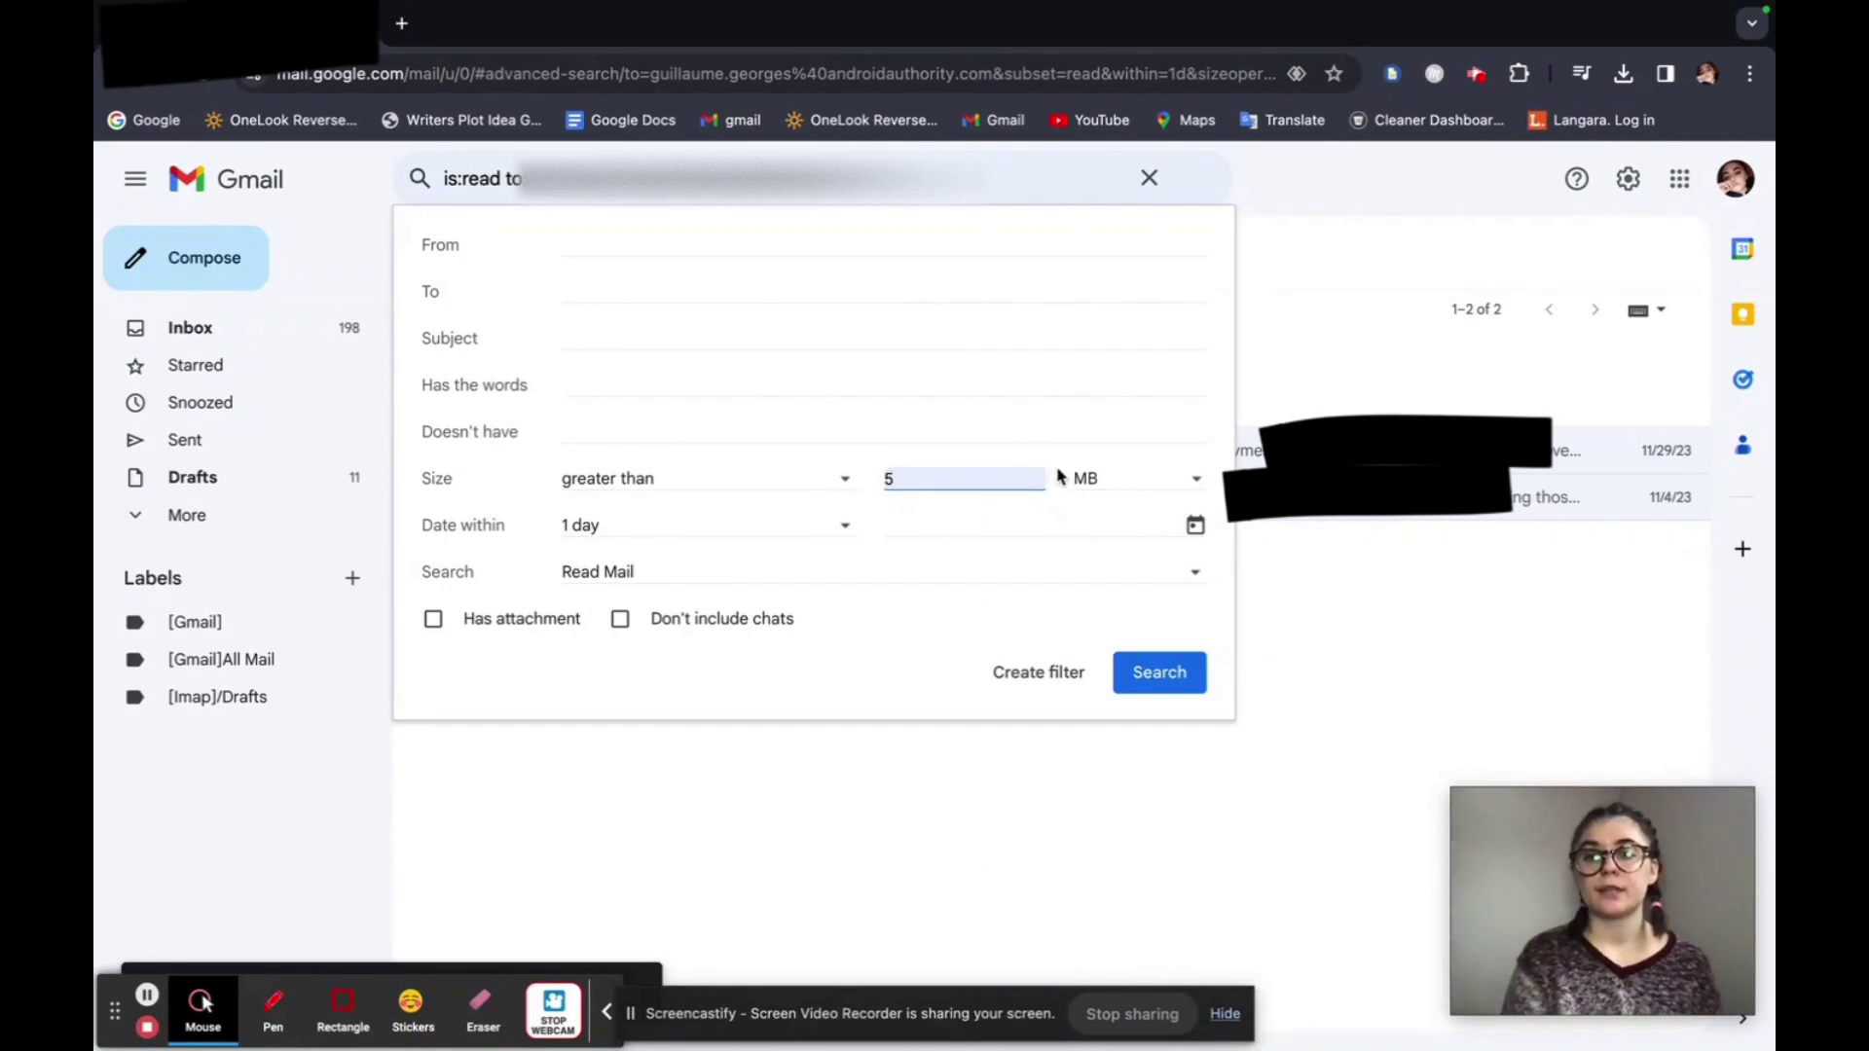
left_click(1198, 480)
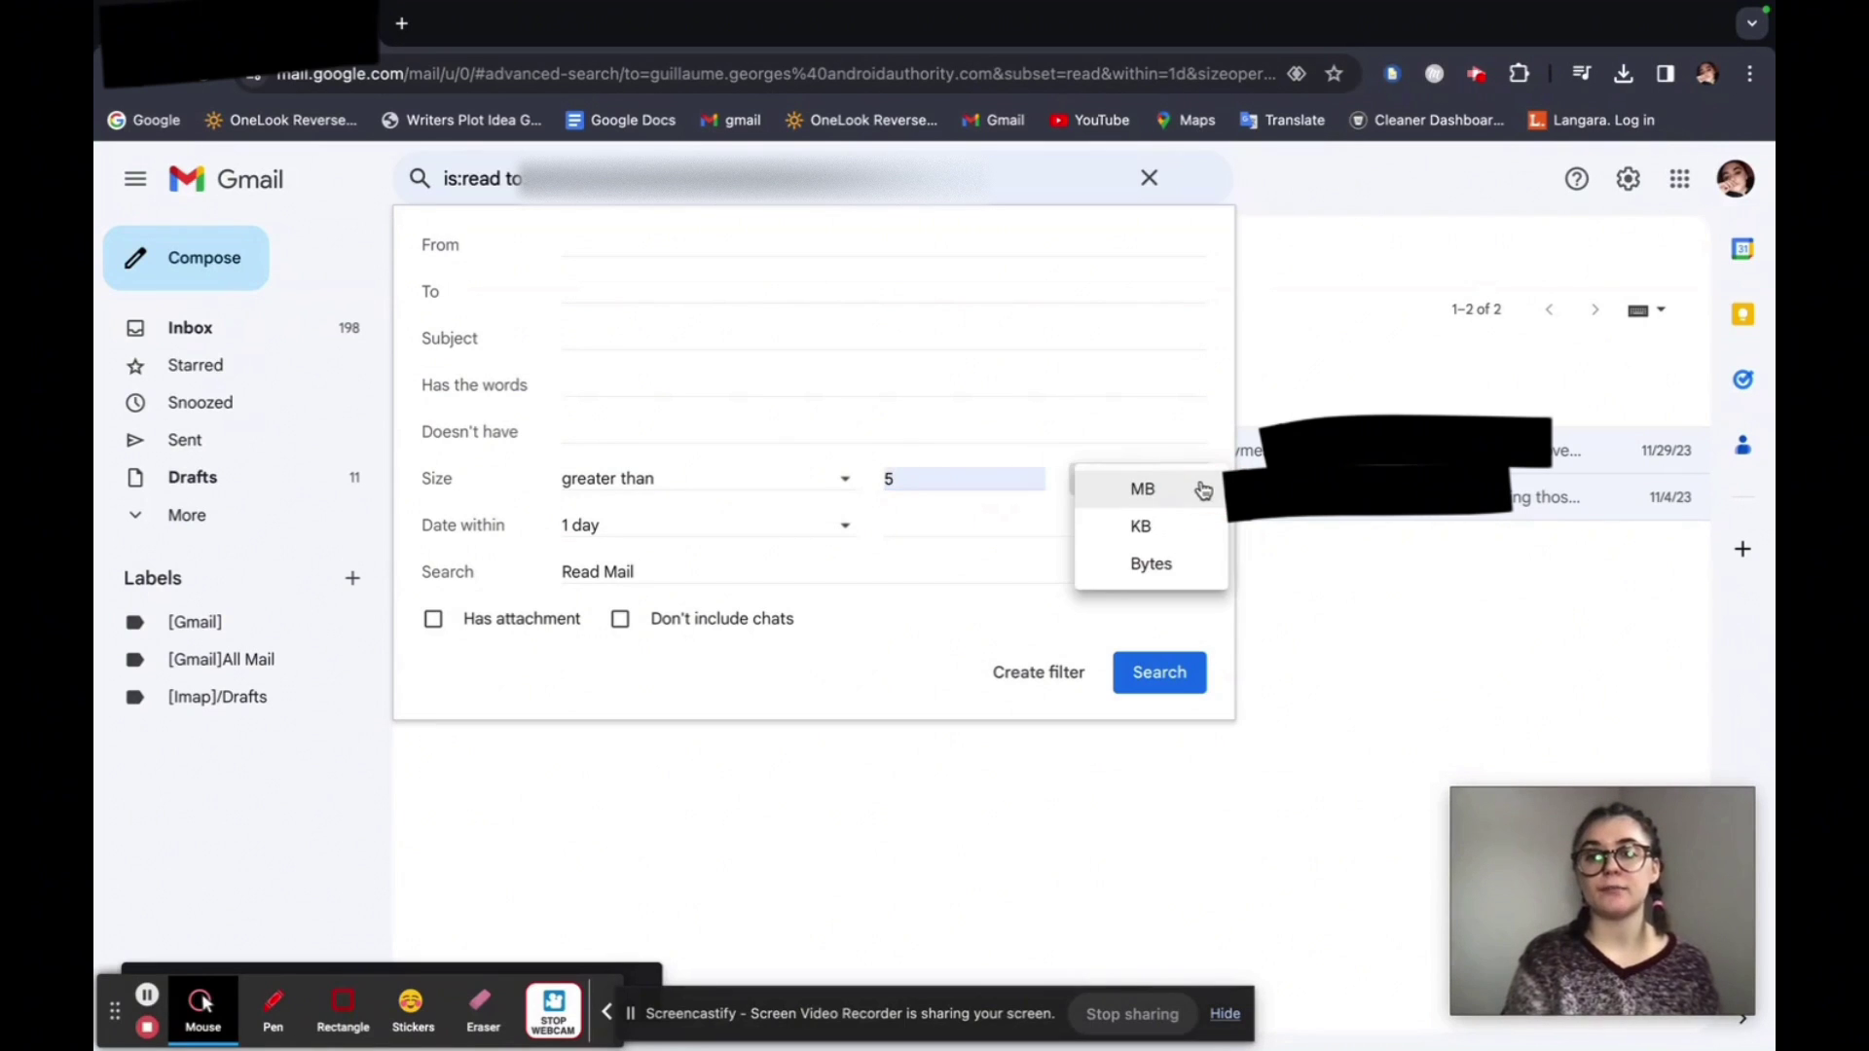
left_click(1172, 488)
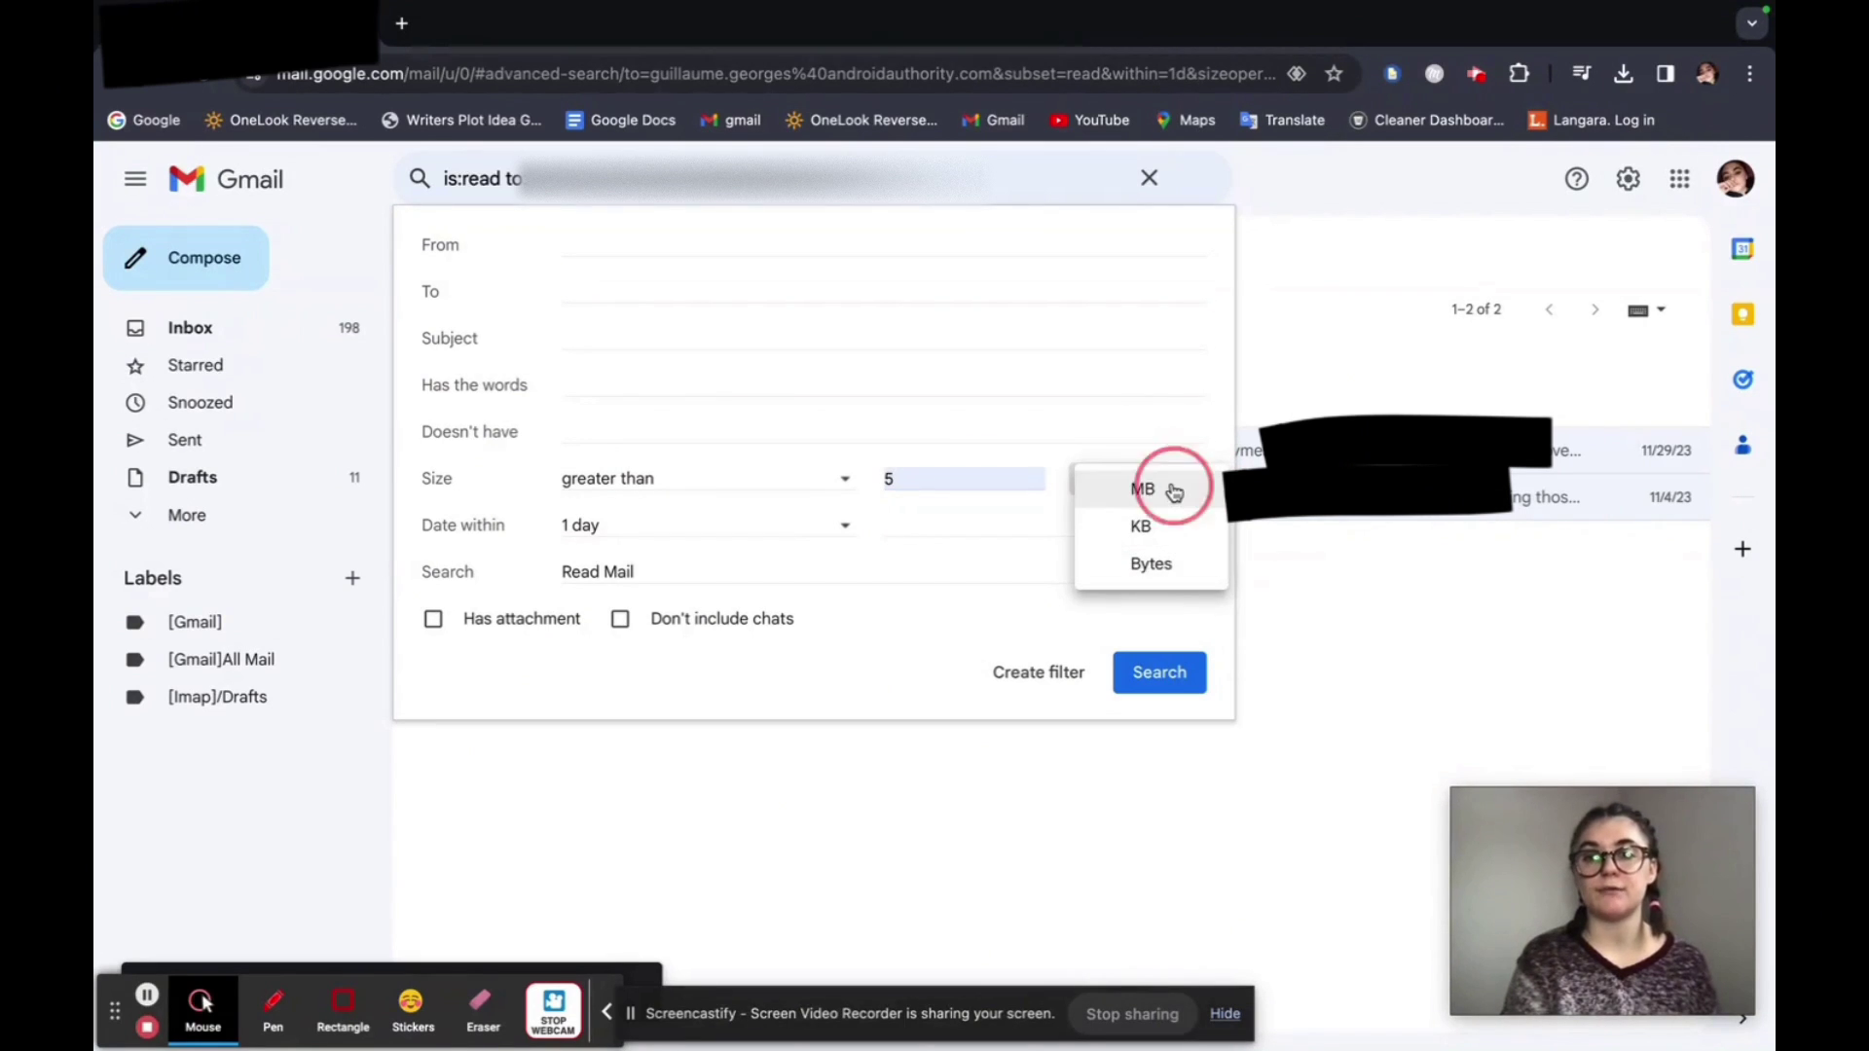
left_click(1160, 671)
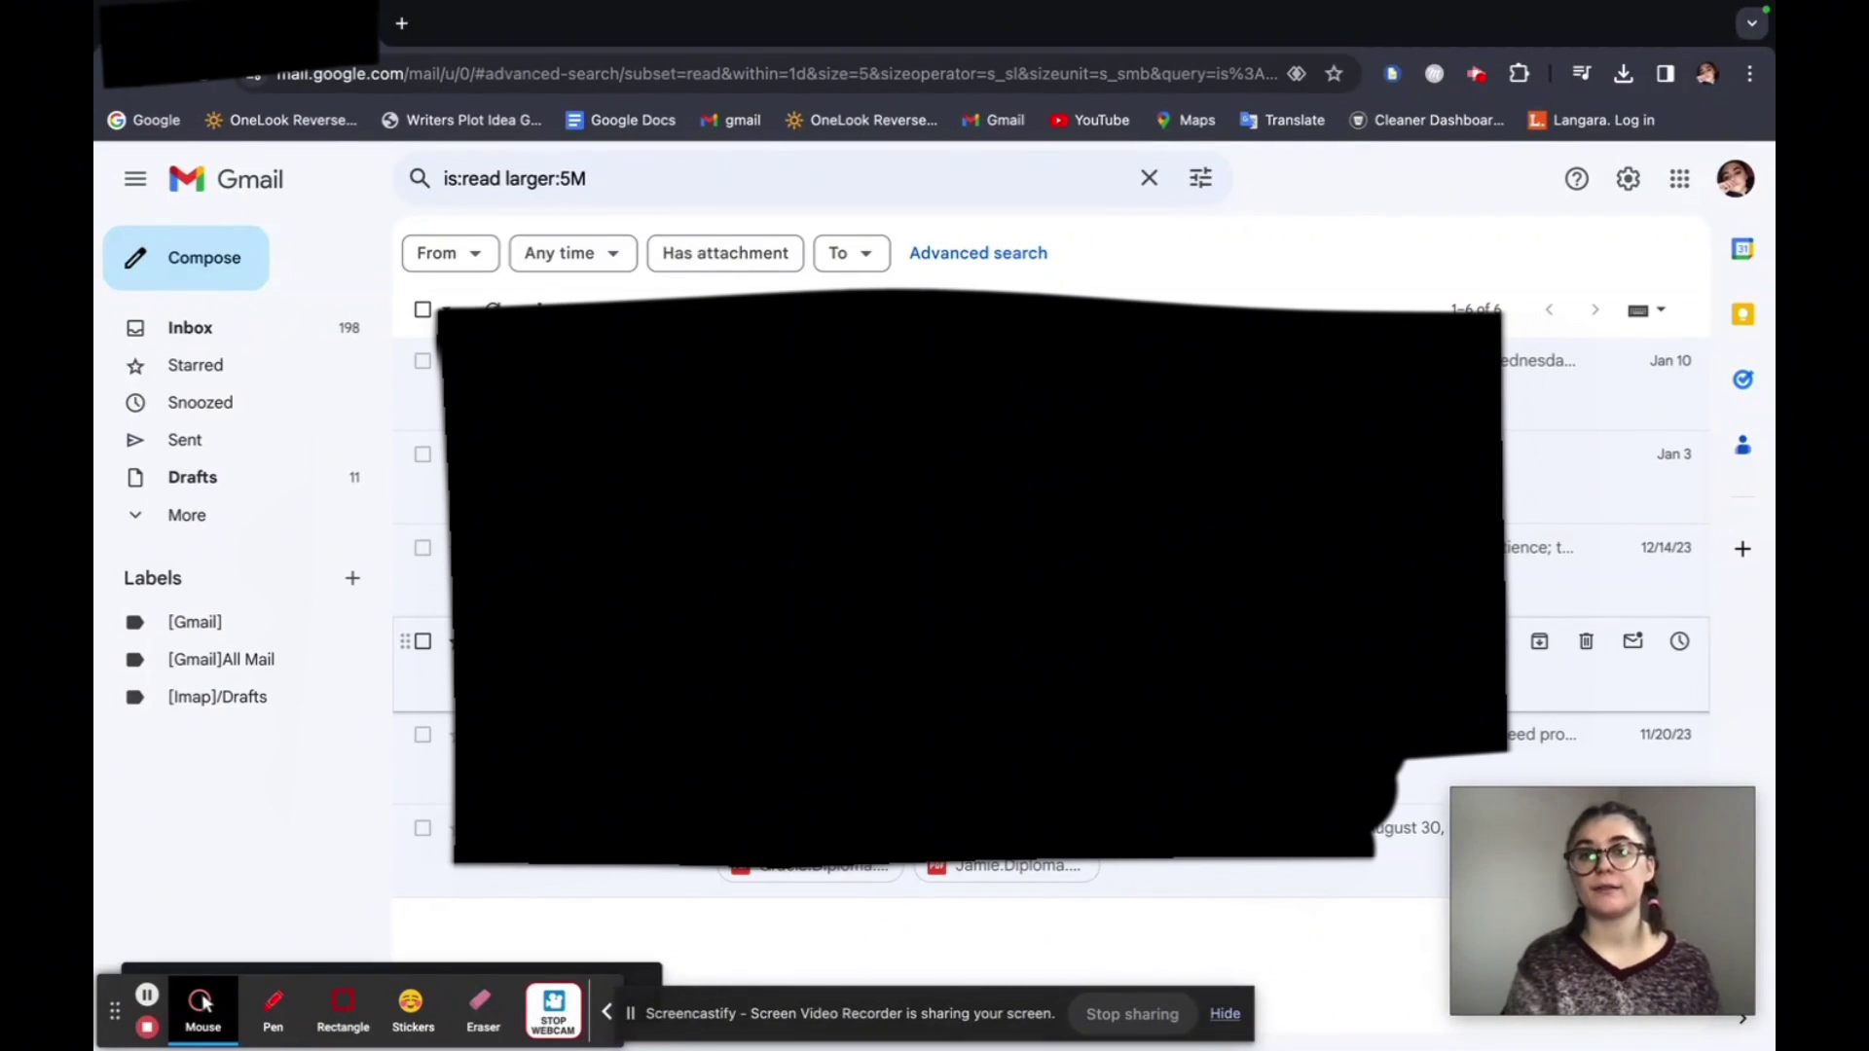
Change the size rule to less than 5 MB and rerun the search
left_click(1200, 178)
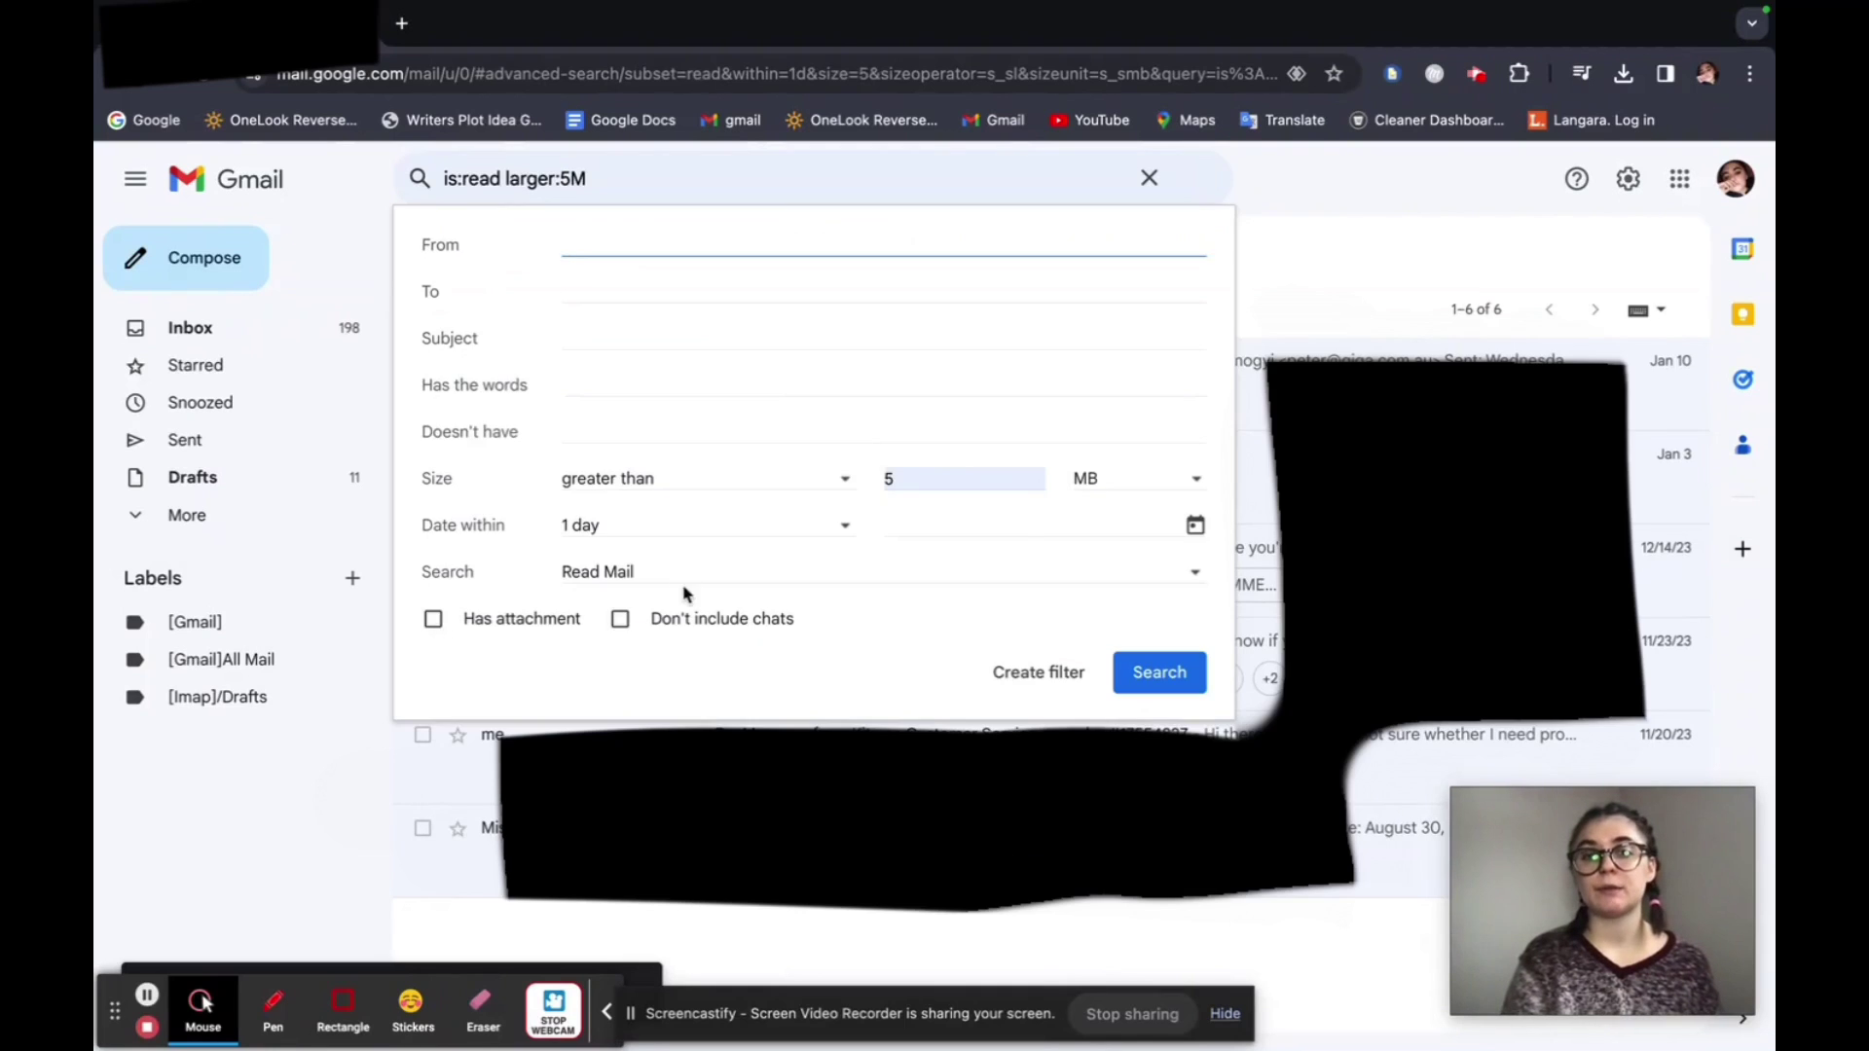
left_click(692, 479)
left_click(692, 524)
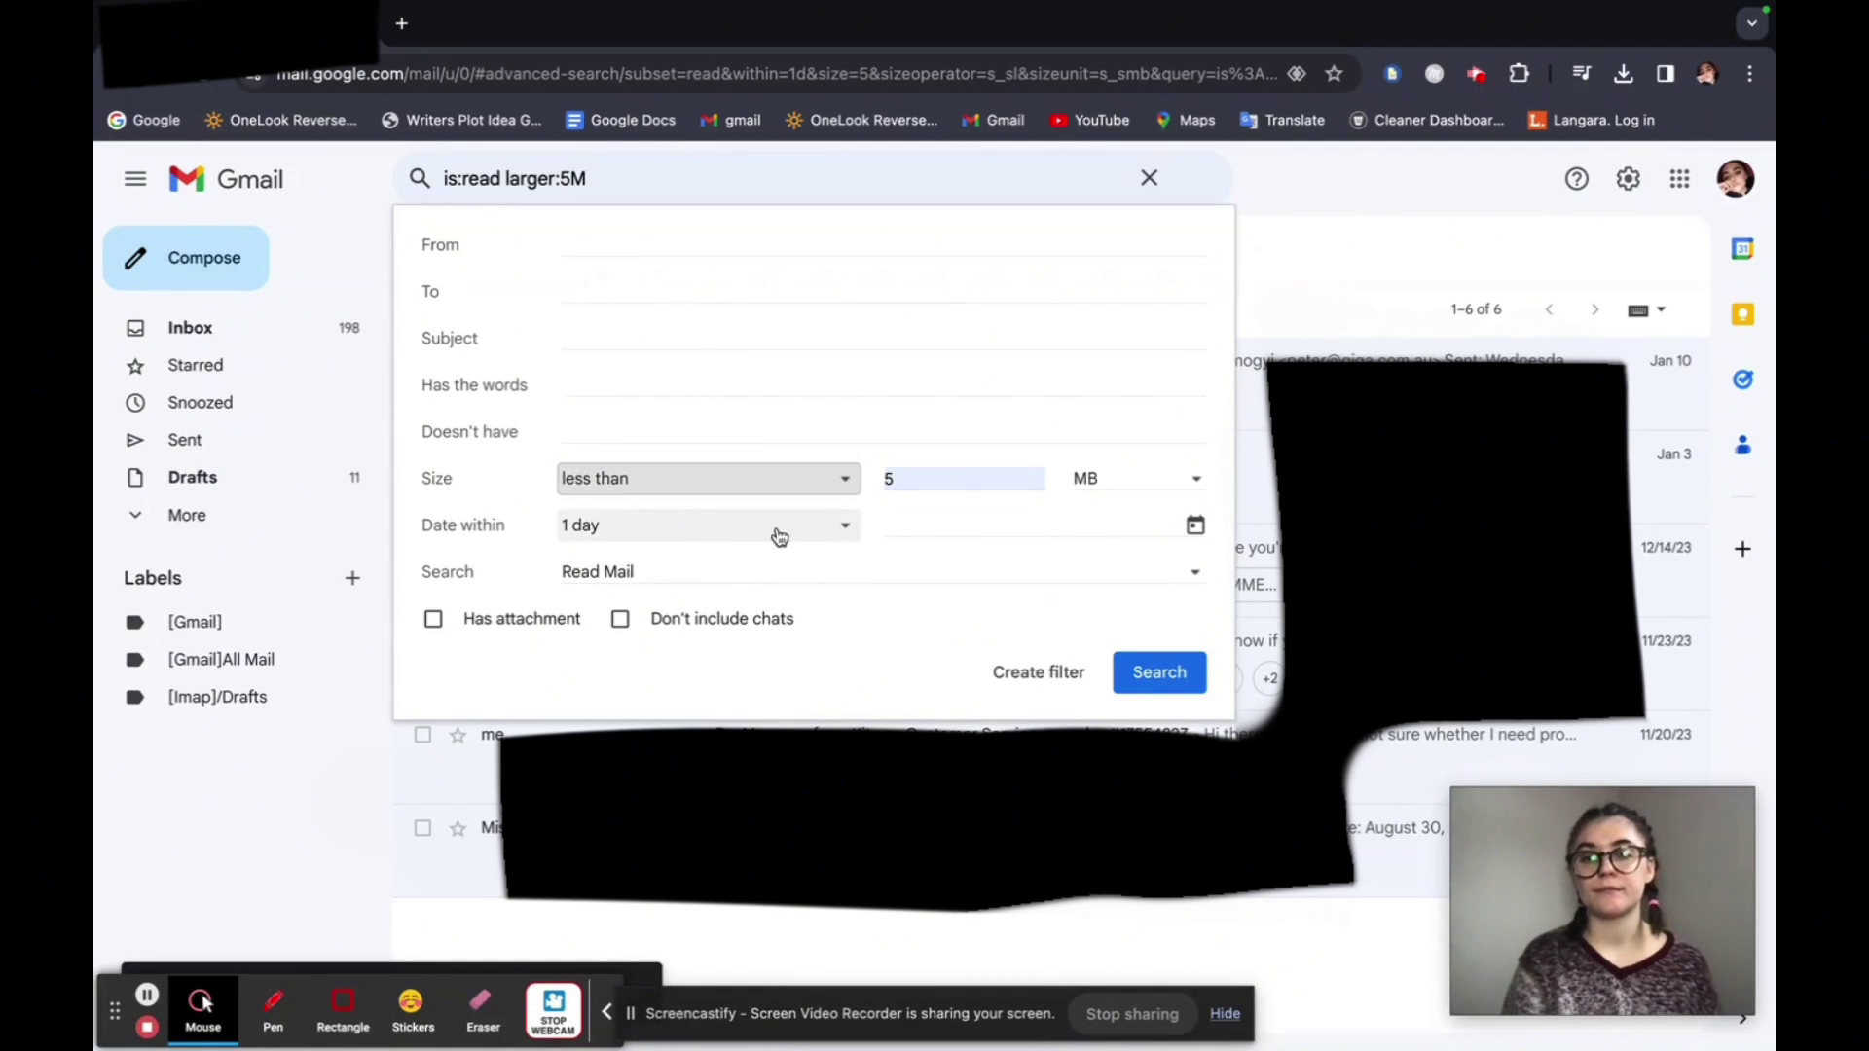
left_click(1163, 682)
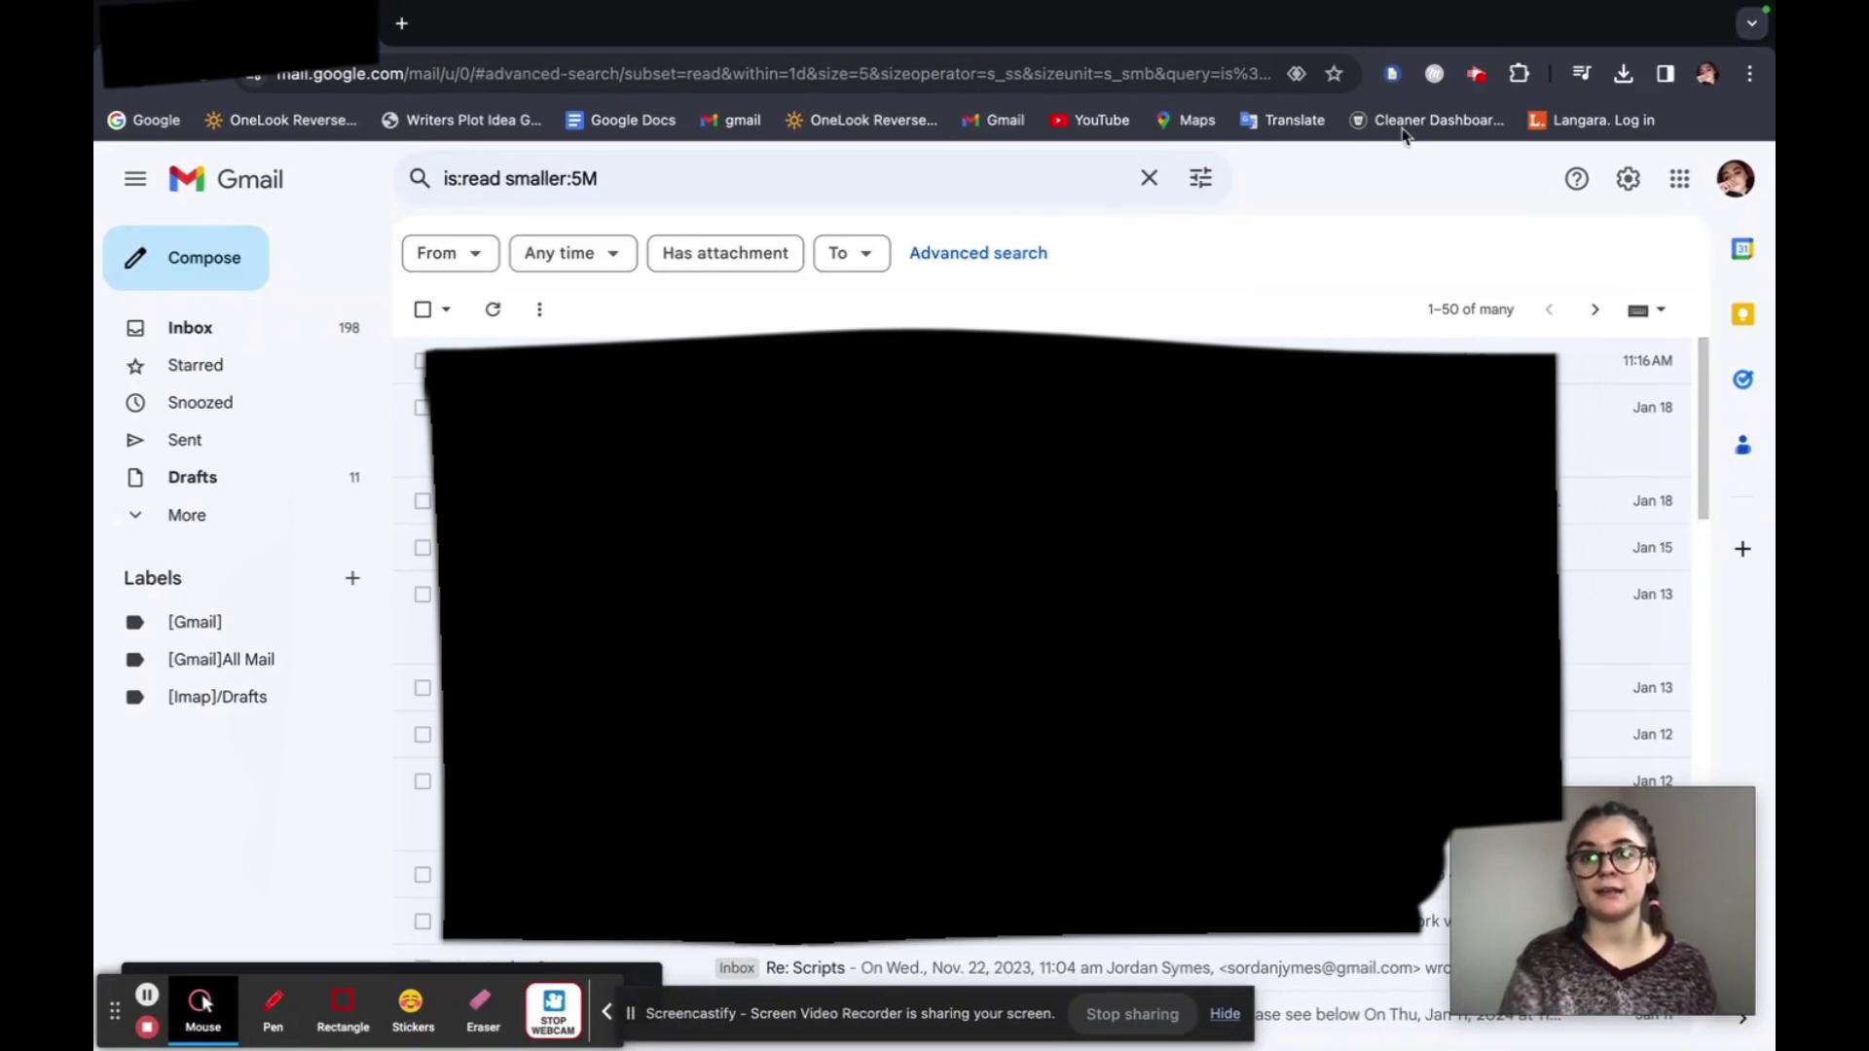
left_click(1200, 178)
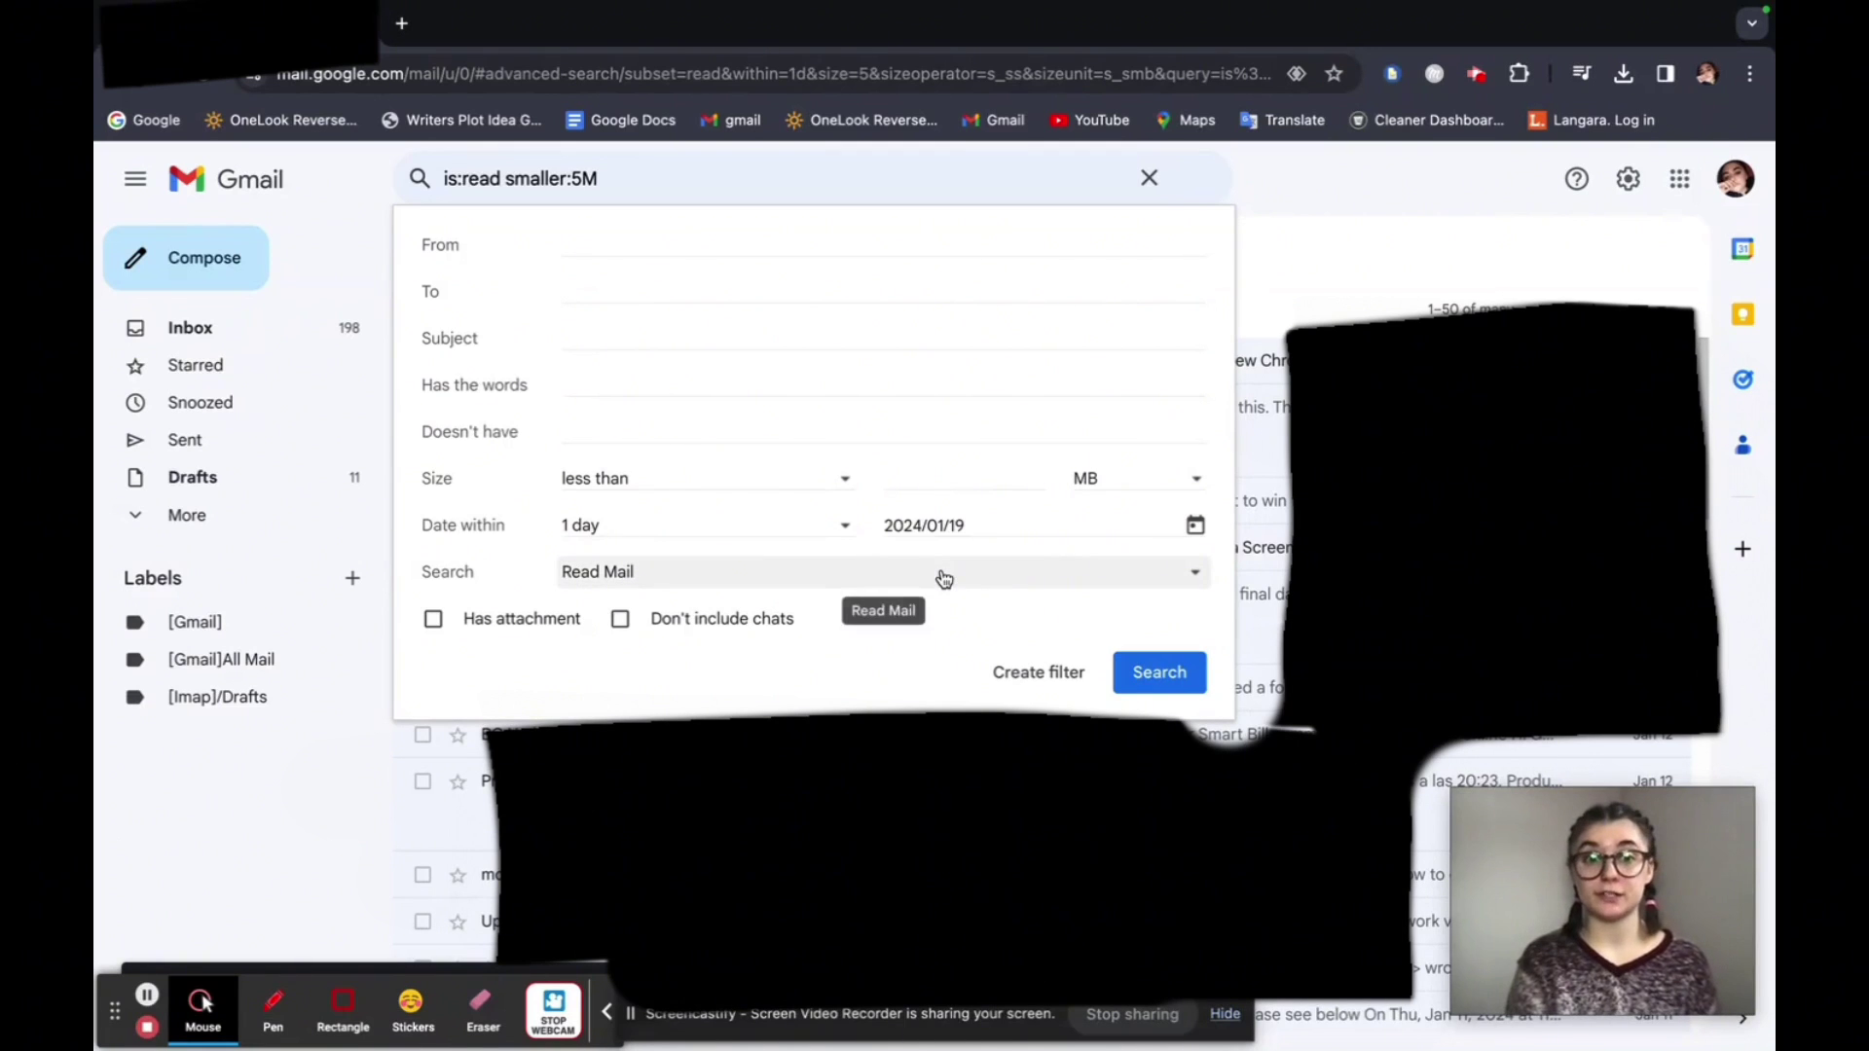
Set Date within to 1 week, keeping the 2024/01/19 reference date
left_click(846, 533)
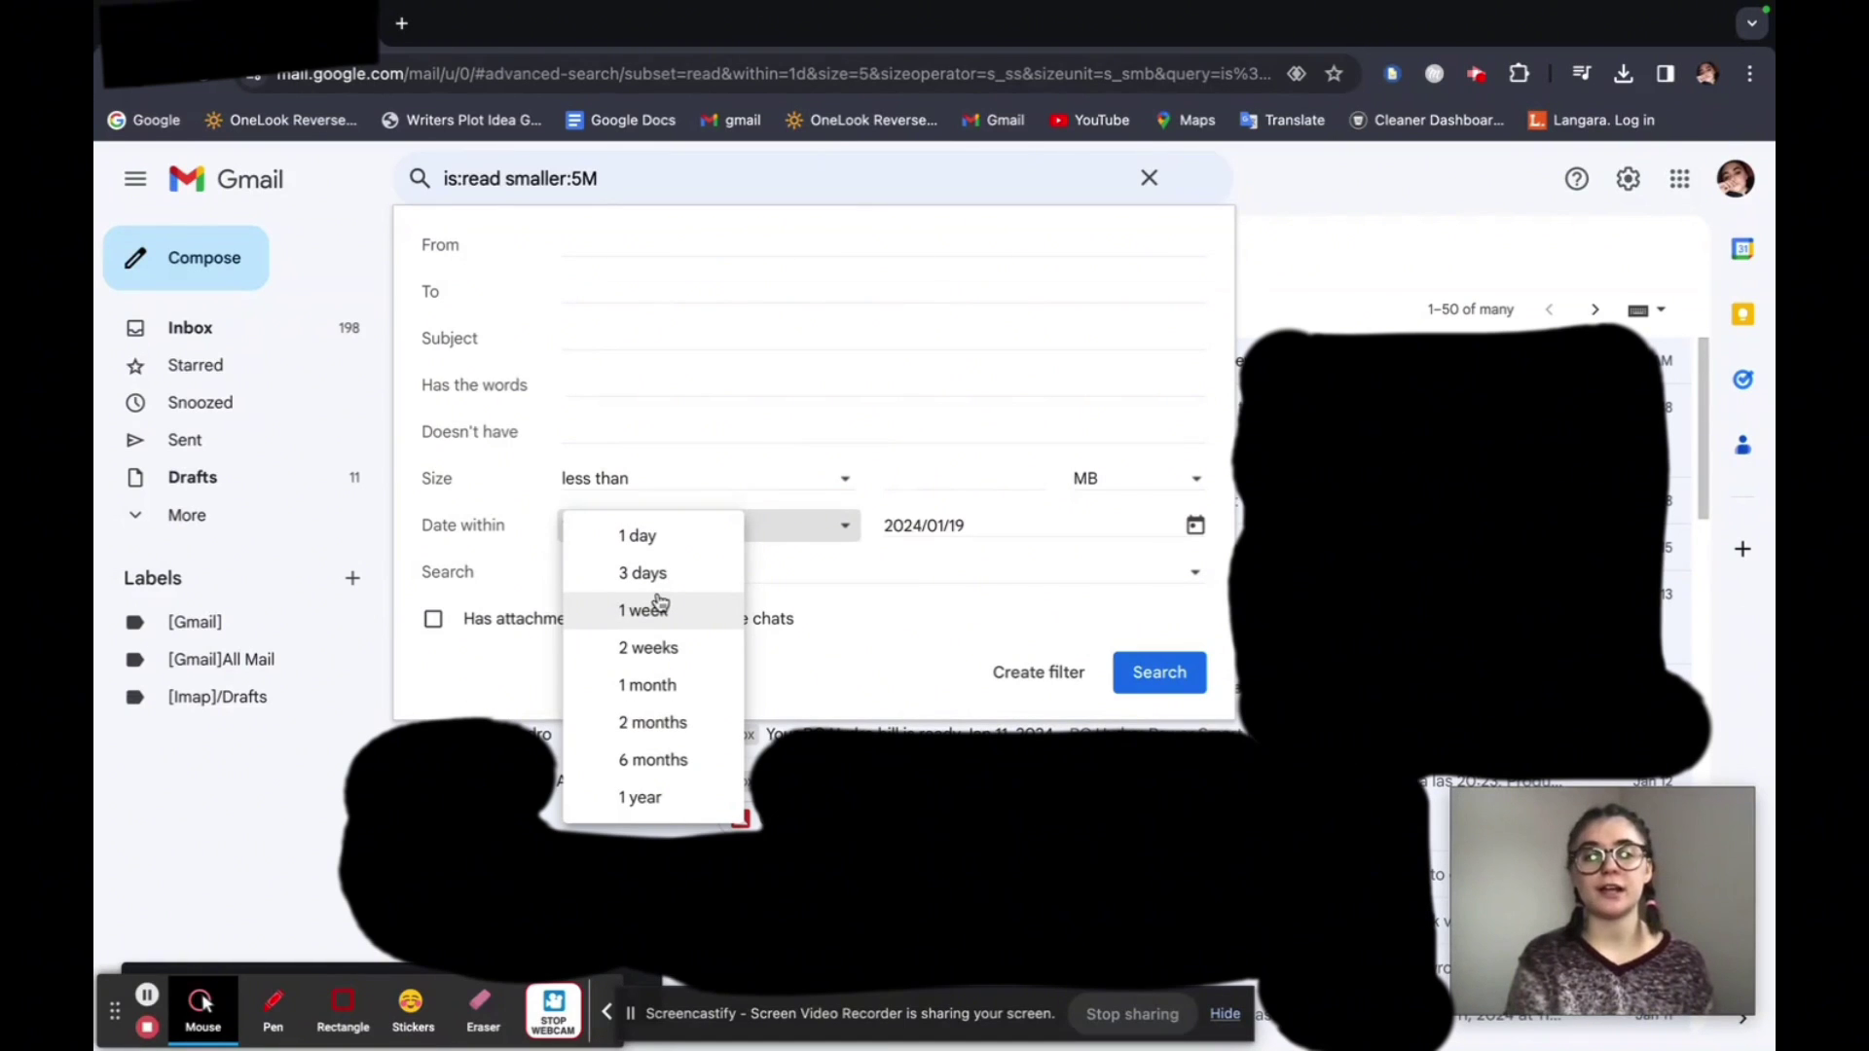
left_click(638, 619)
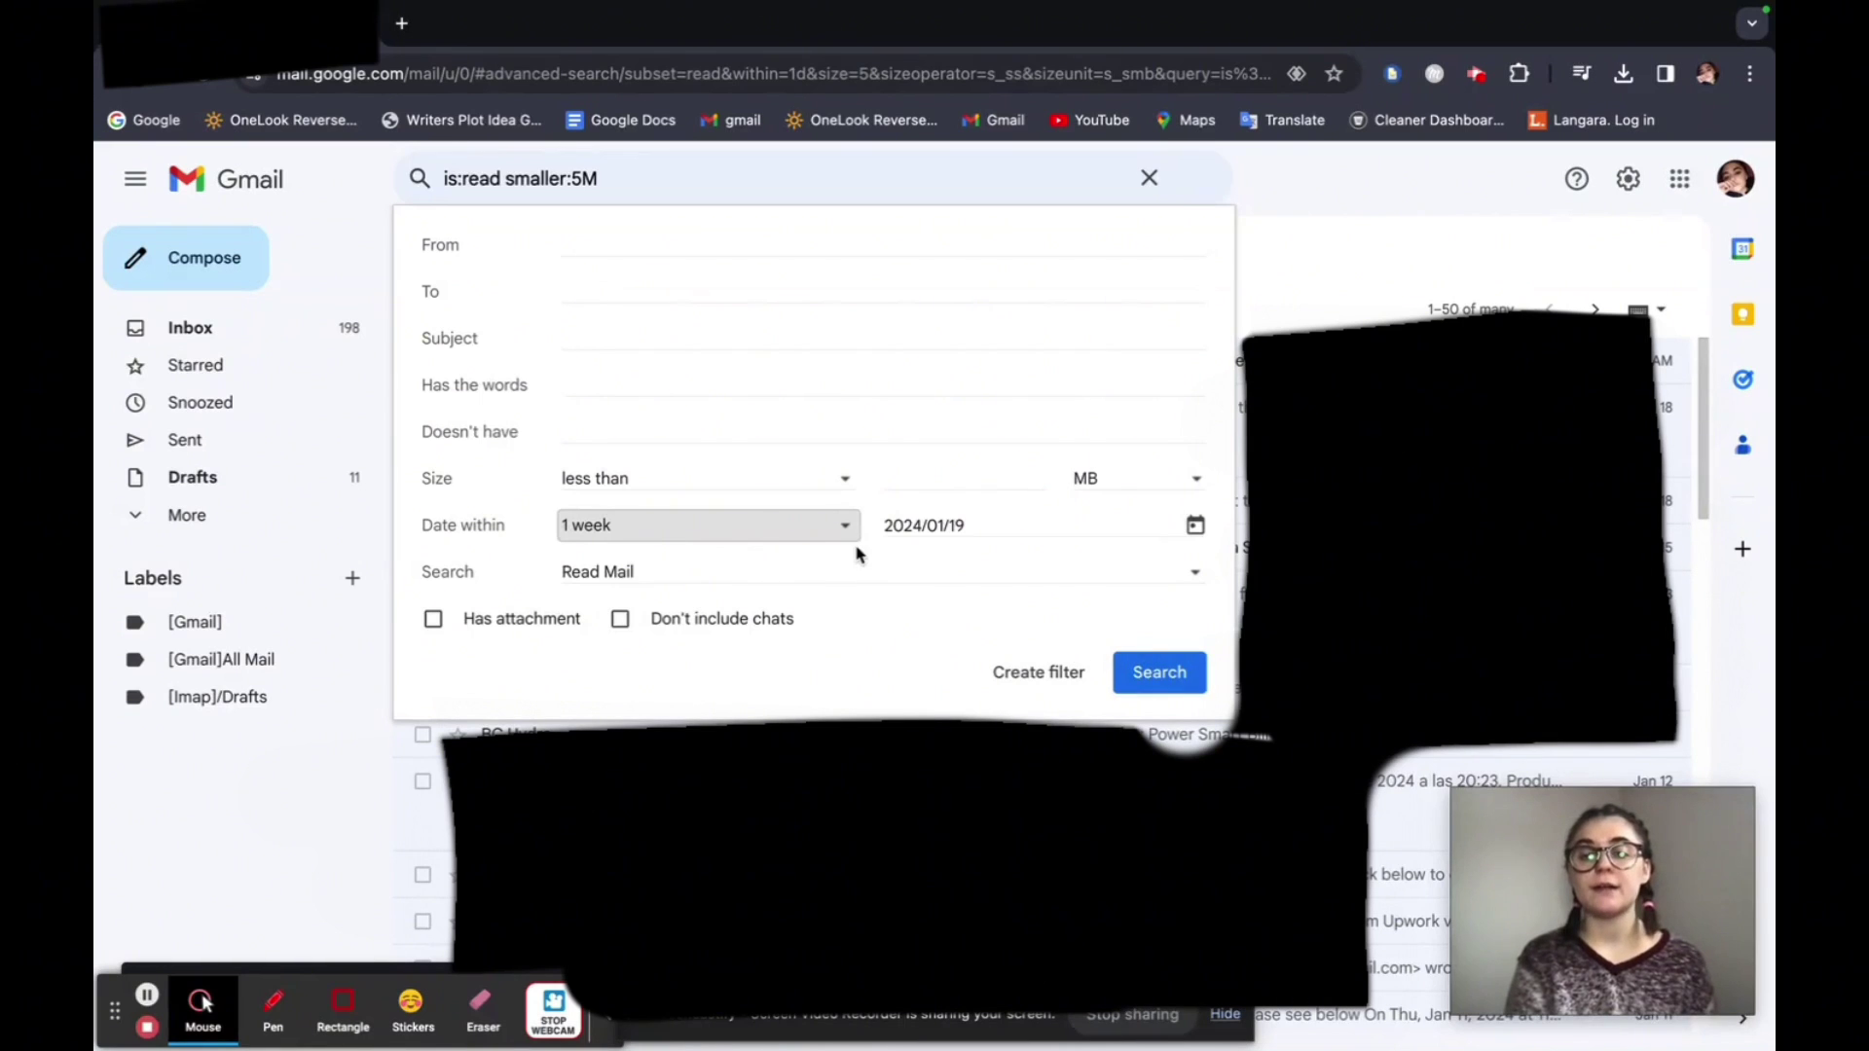
left_click(1198, 527)
left_click(1195, 526)
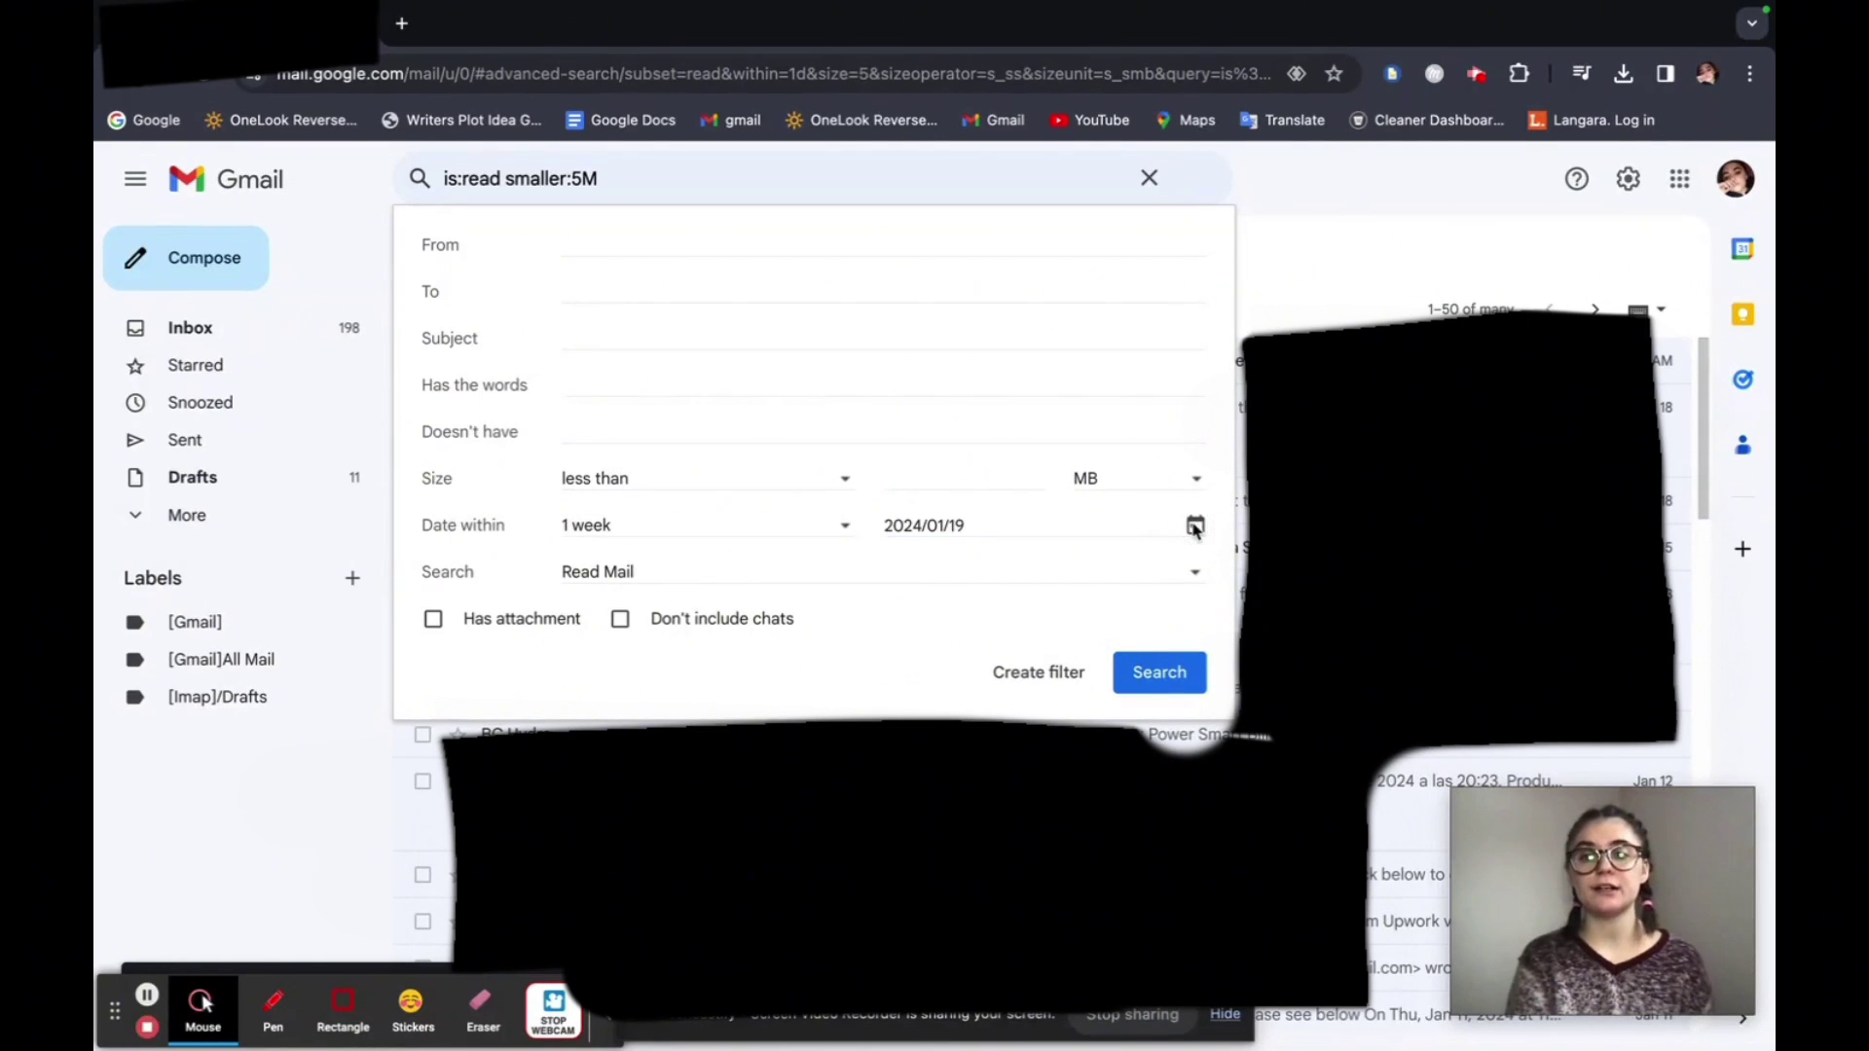
left_click(1020, 524)
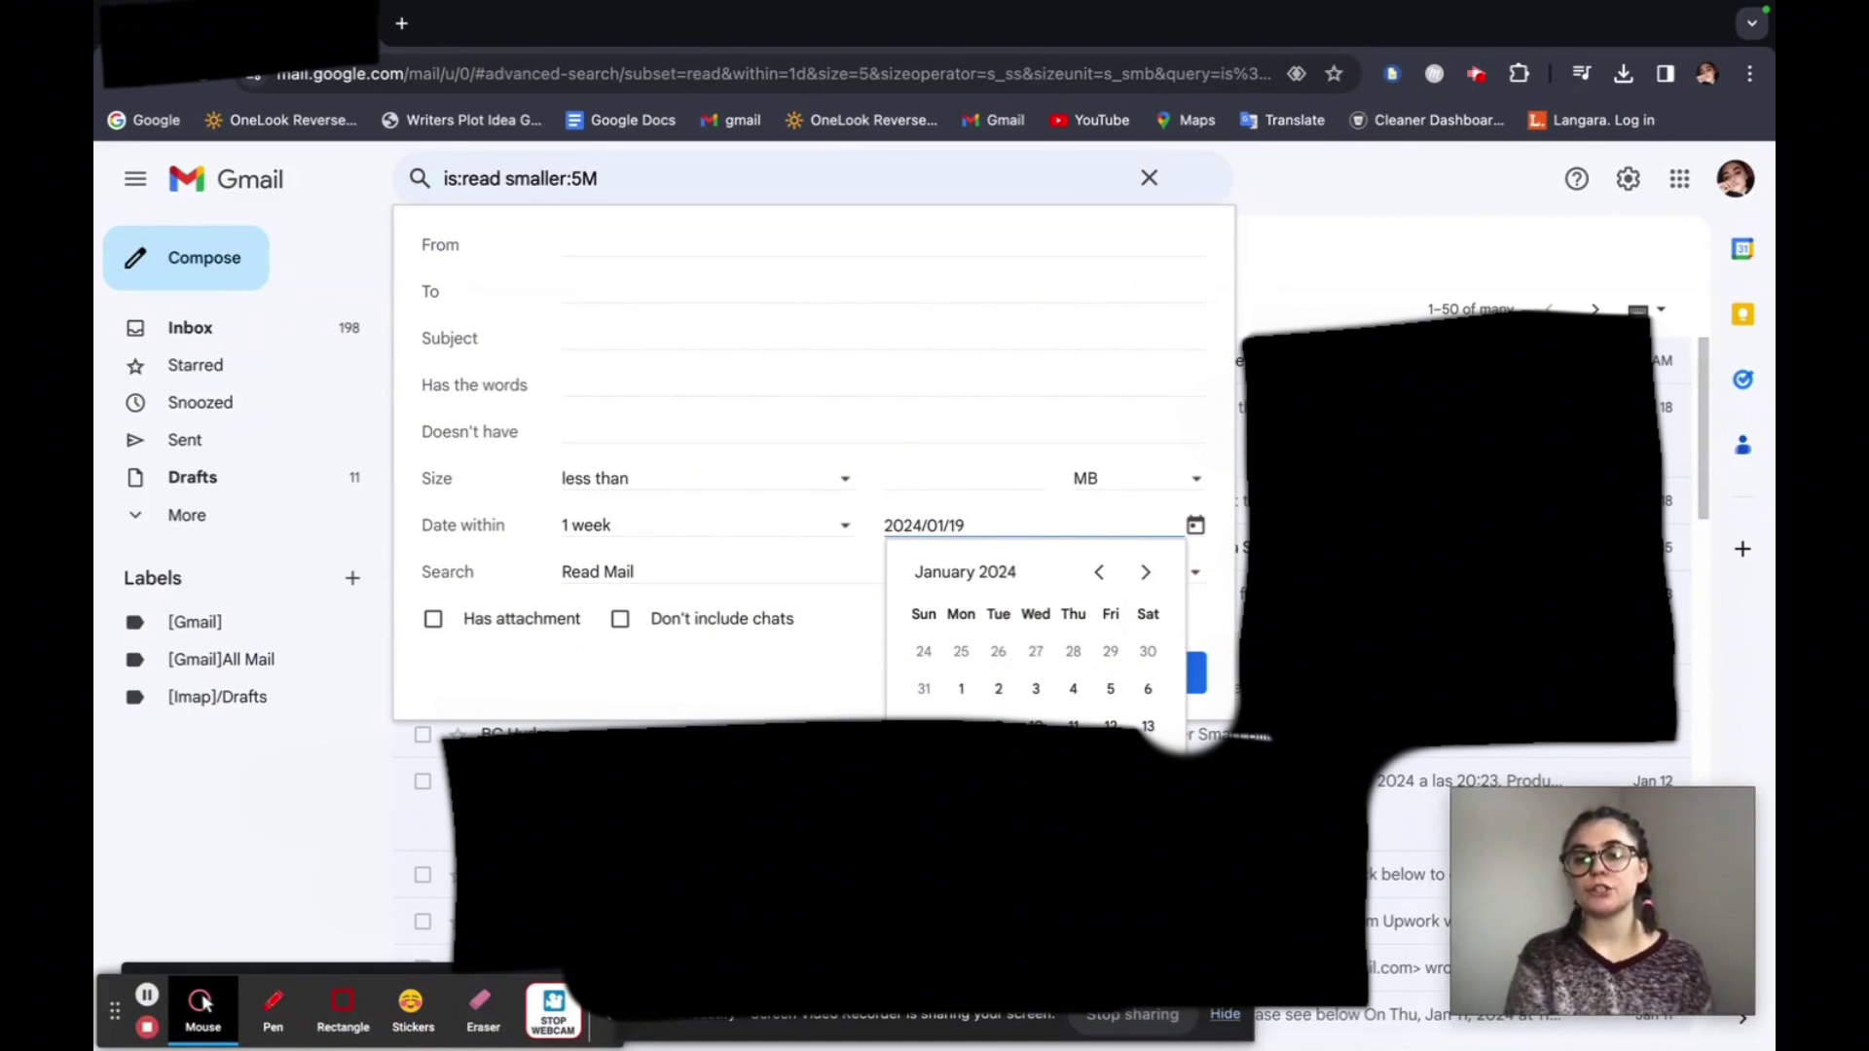
left_click(860, 680)
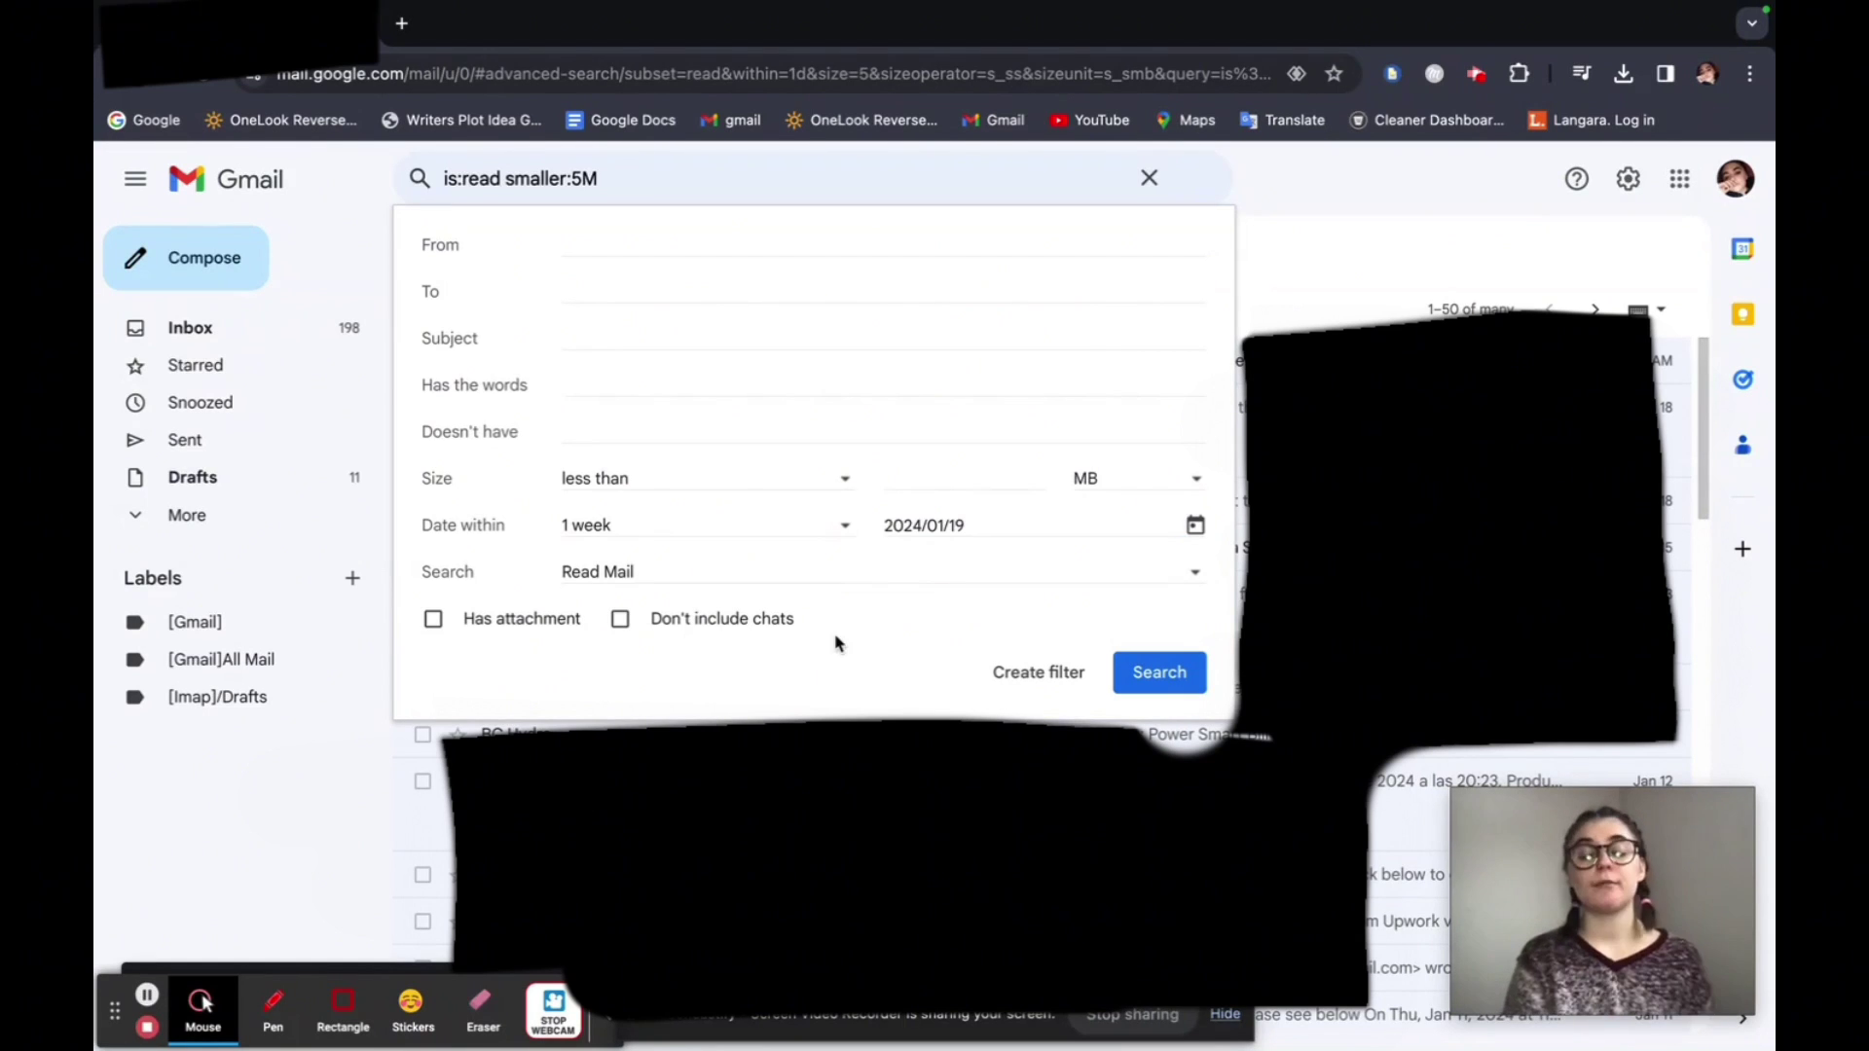
Keep Read Mail, leave attachments unrequired, and exclude chats from the search
left_click(732, 579)
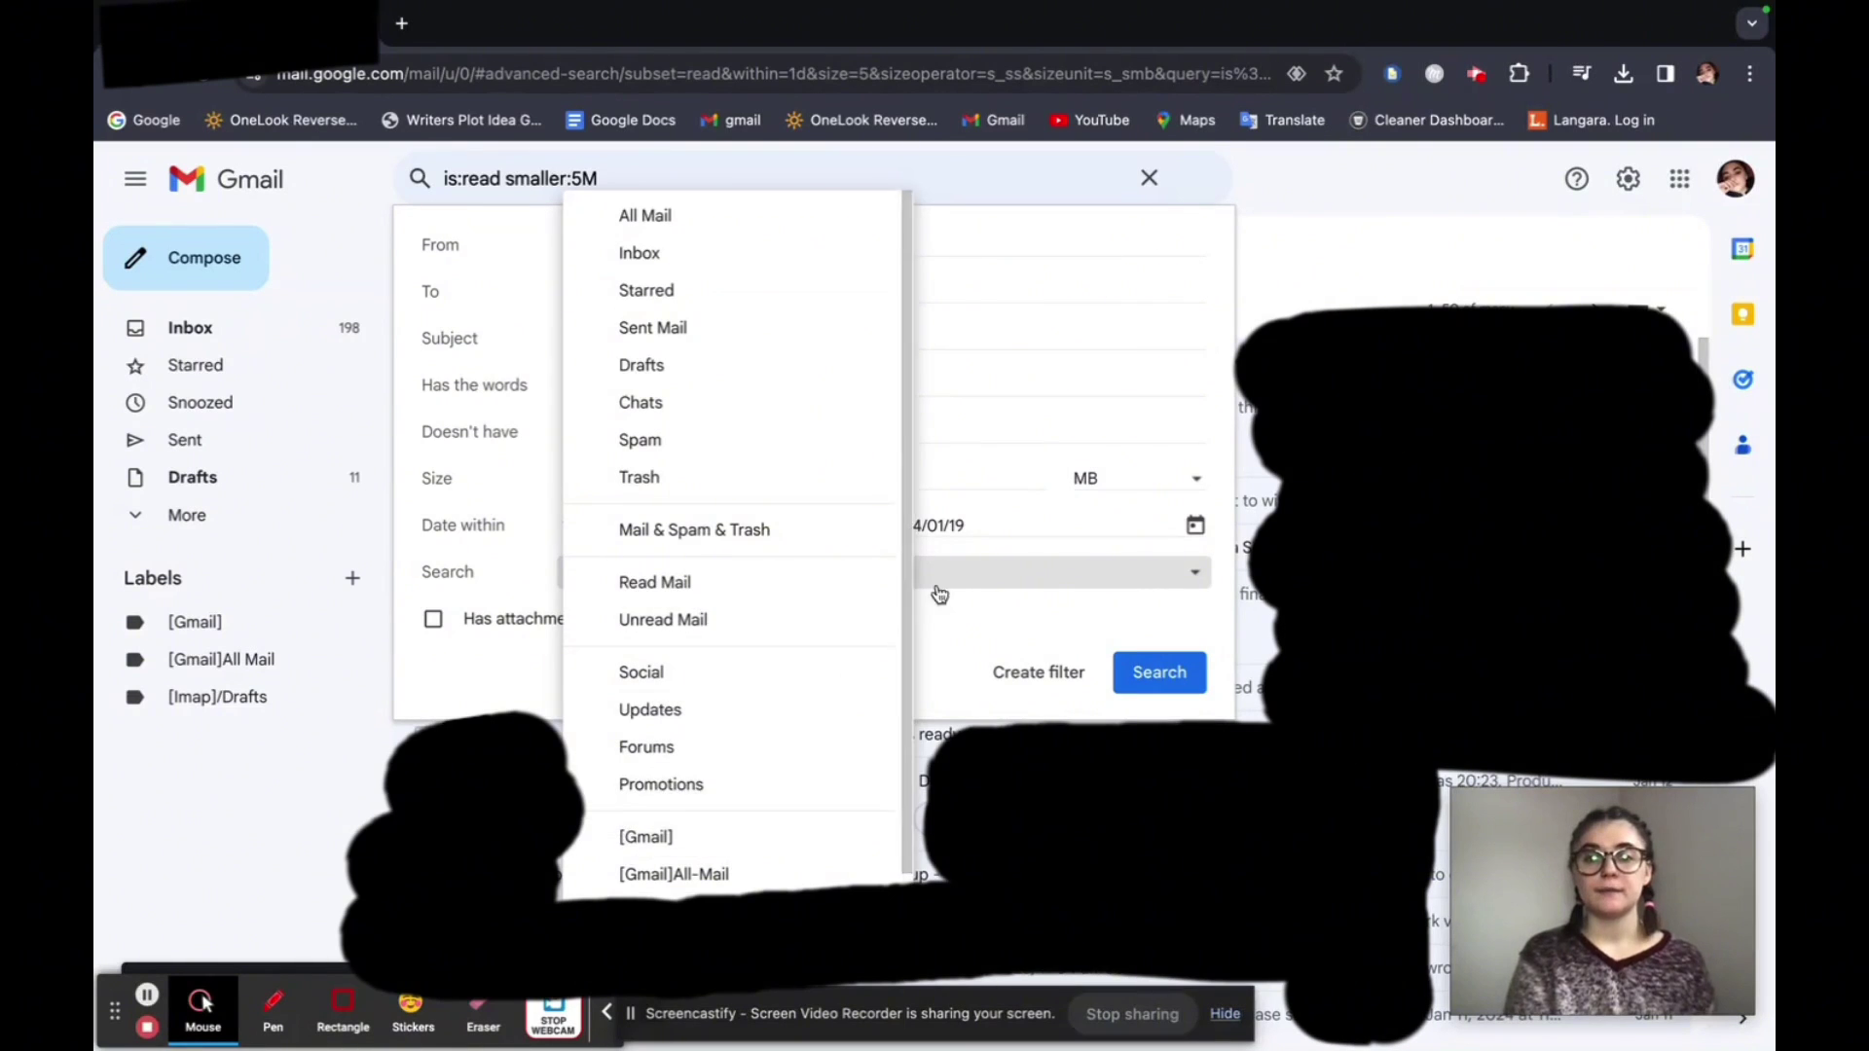
key("Escape")
left_click(432, 619)
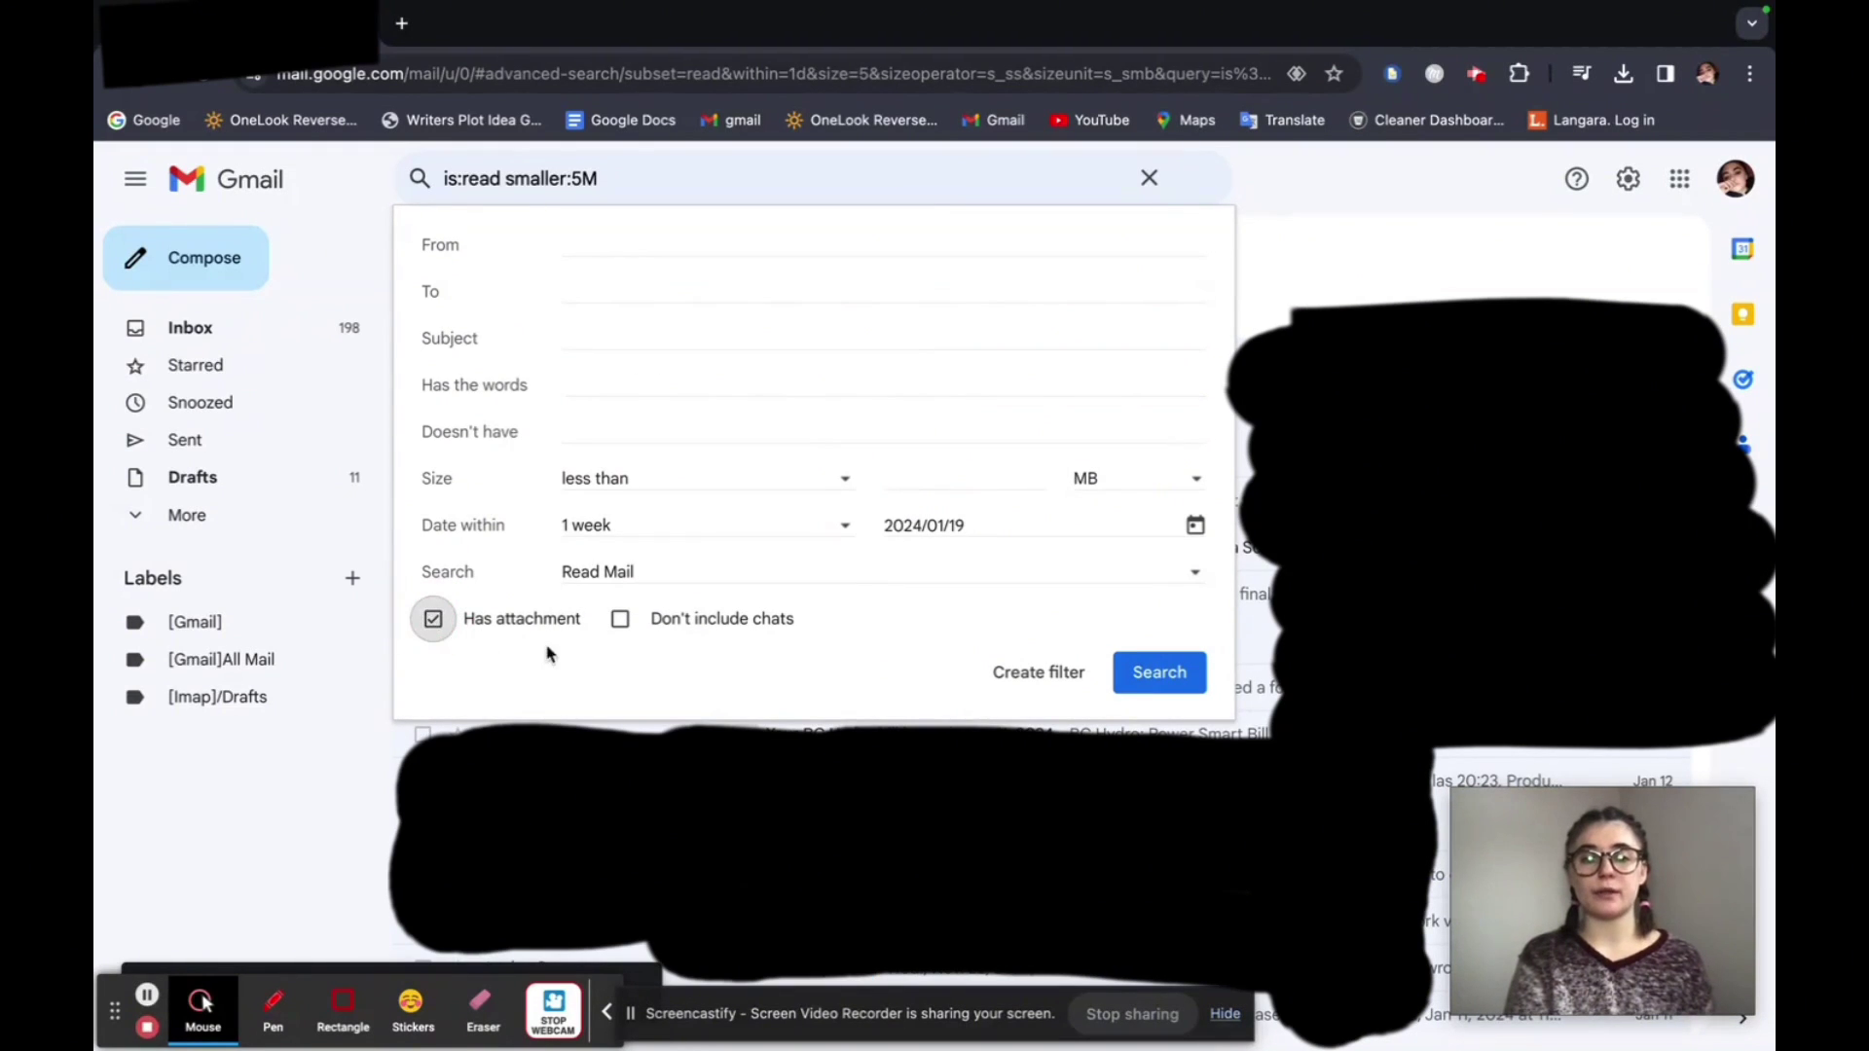
left_click(433, 621)
left_click(610, 623)
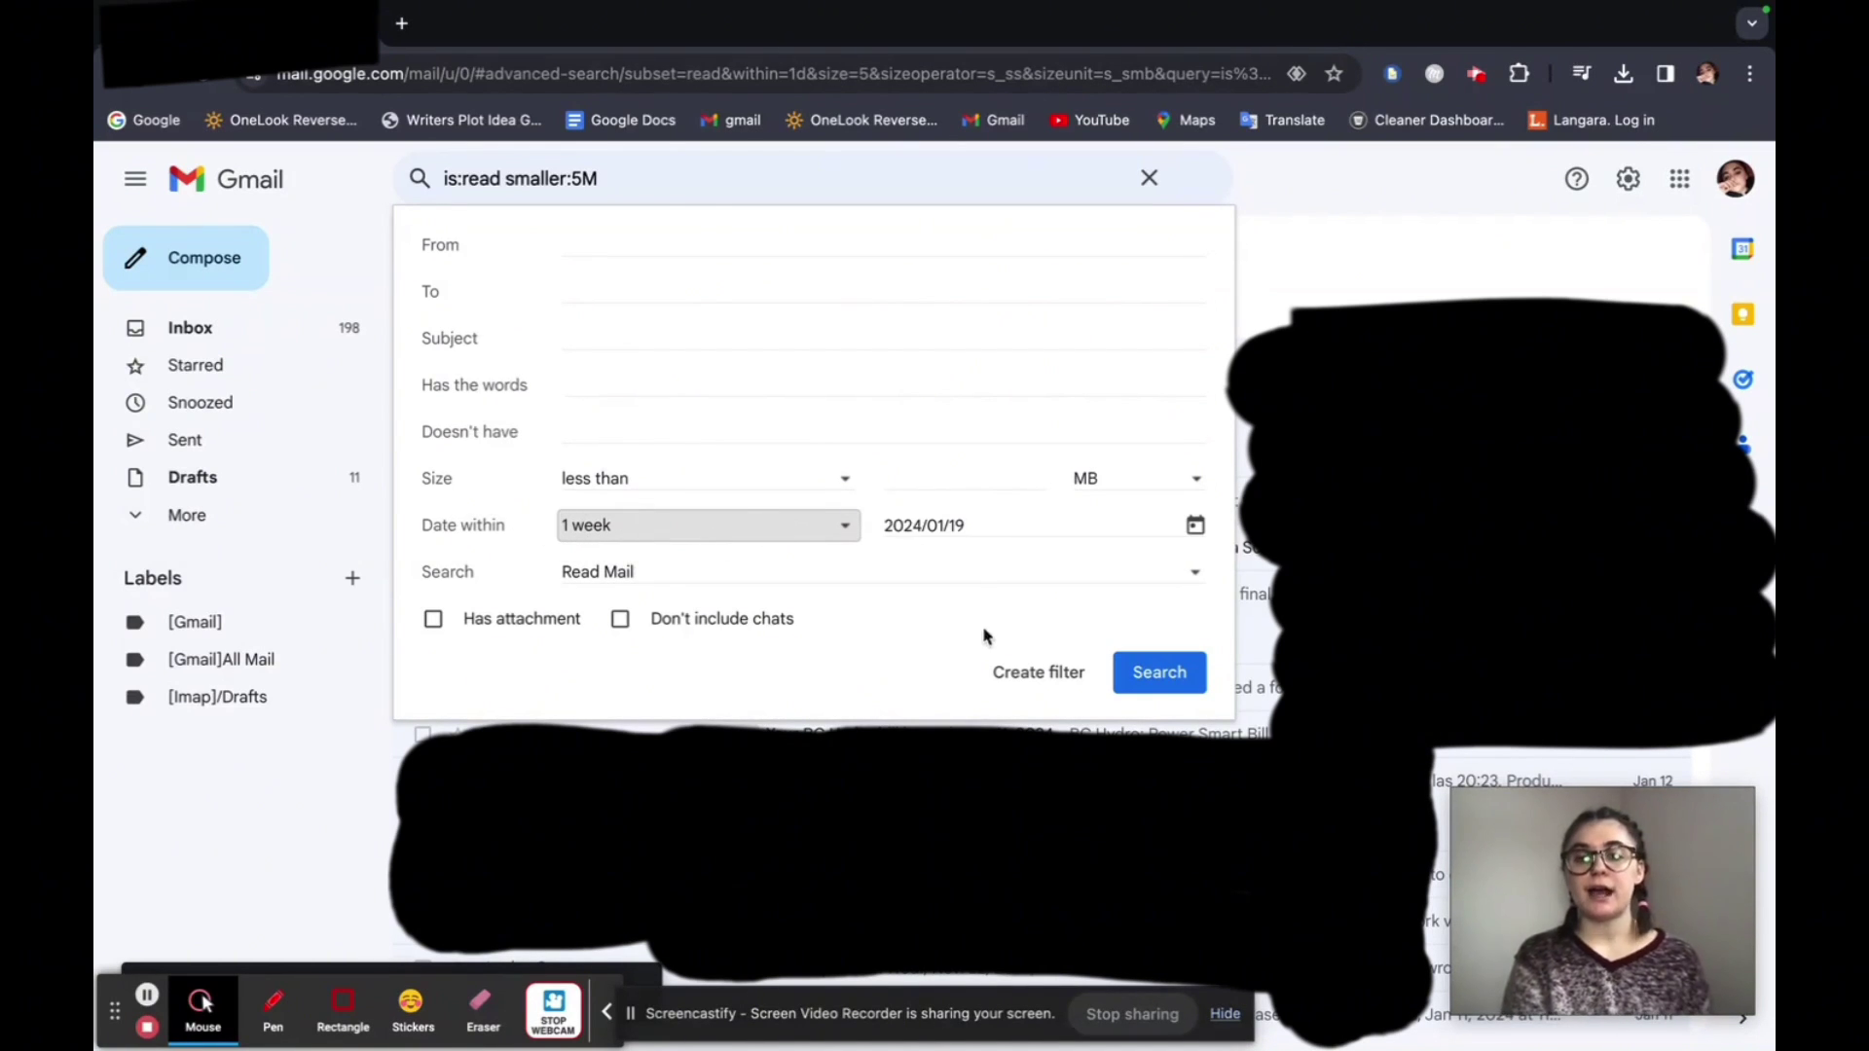
Cancel creating a filter from the search and return to the Inbox
left_click(1045, 671)
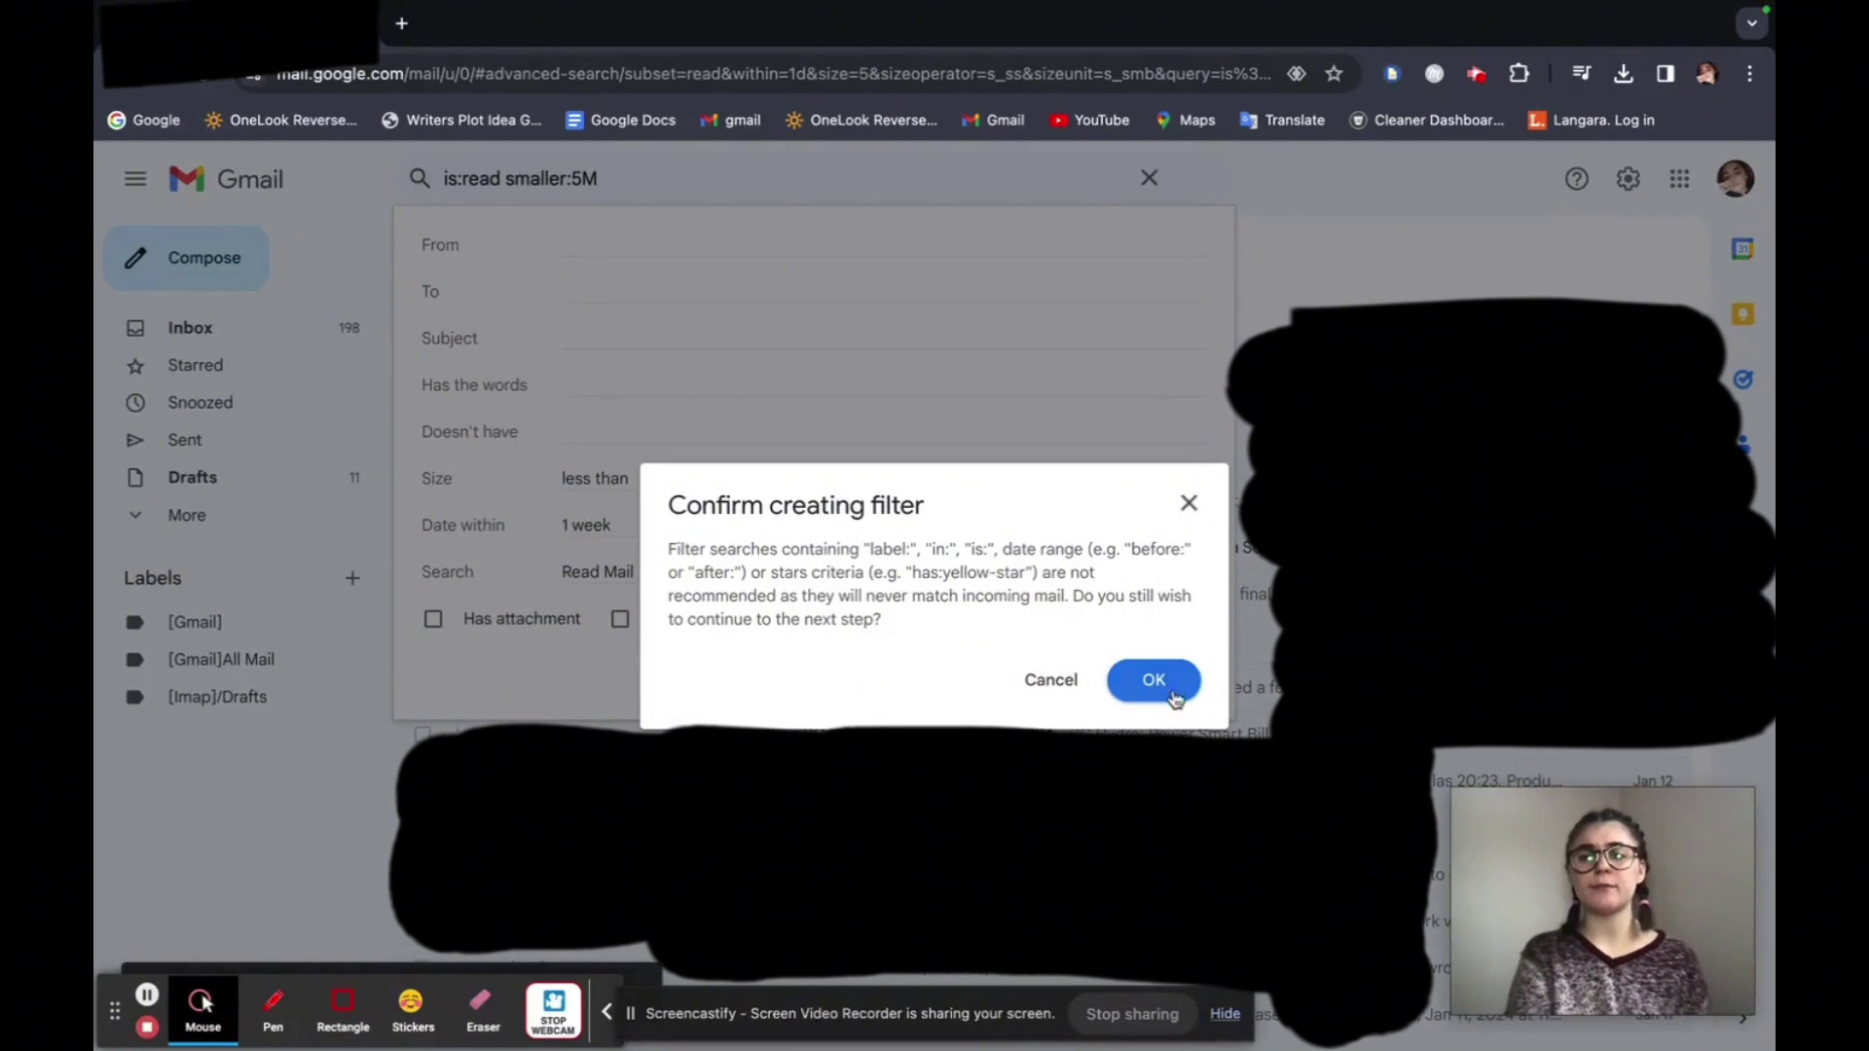
left_click(1190, 504)
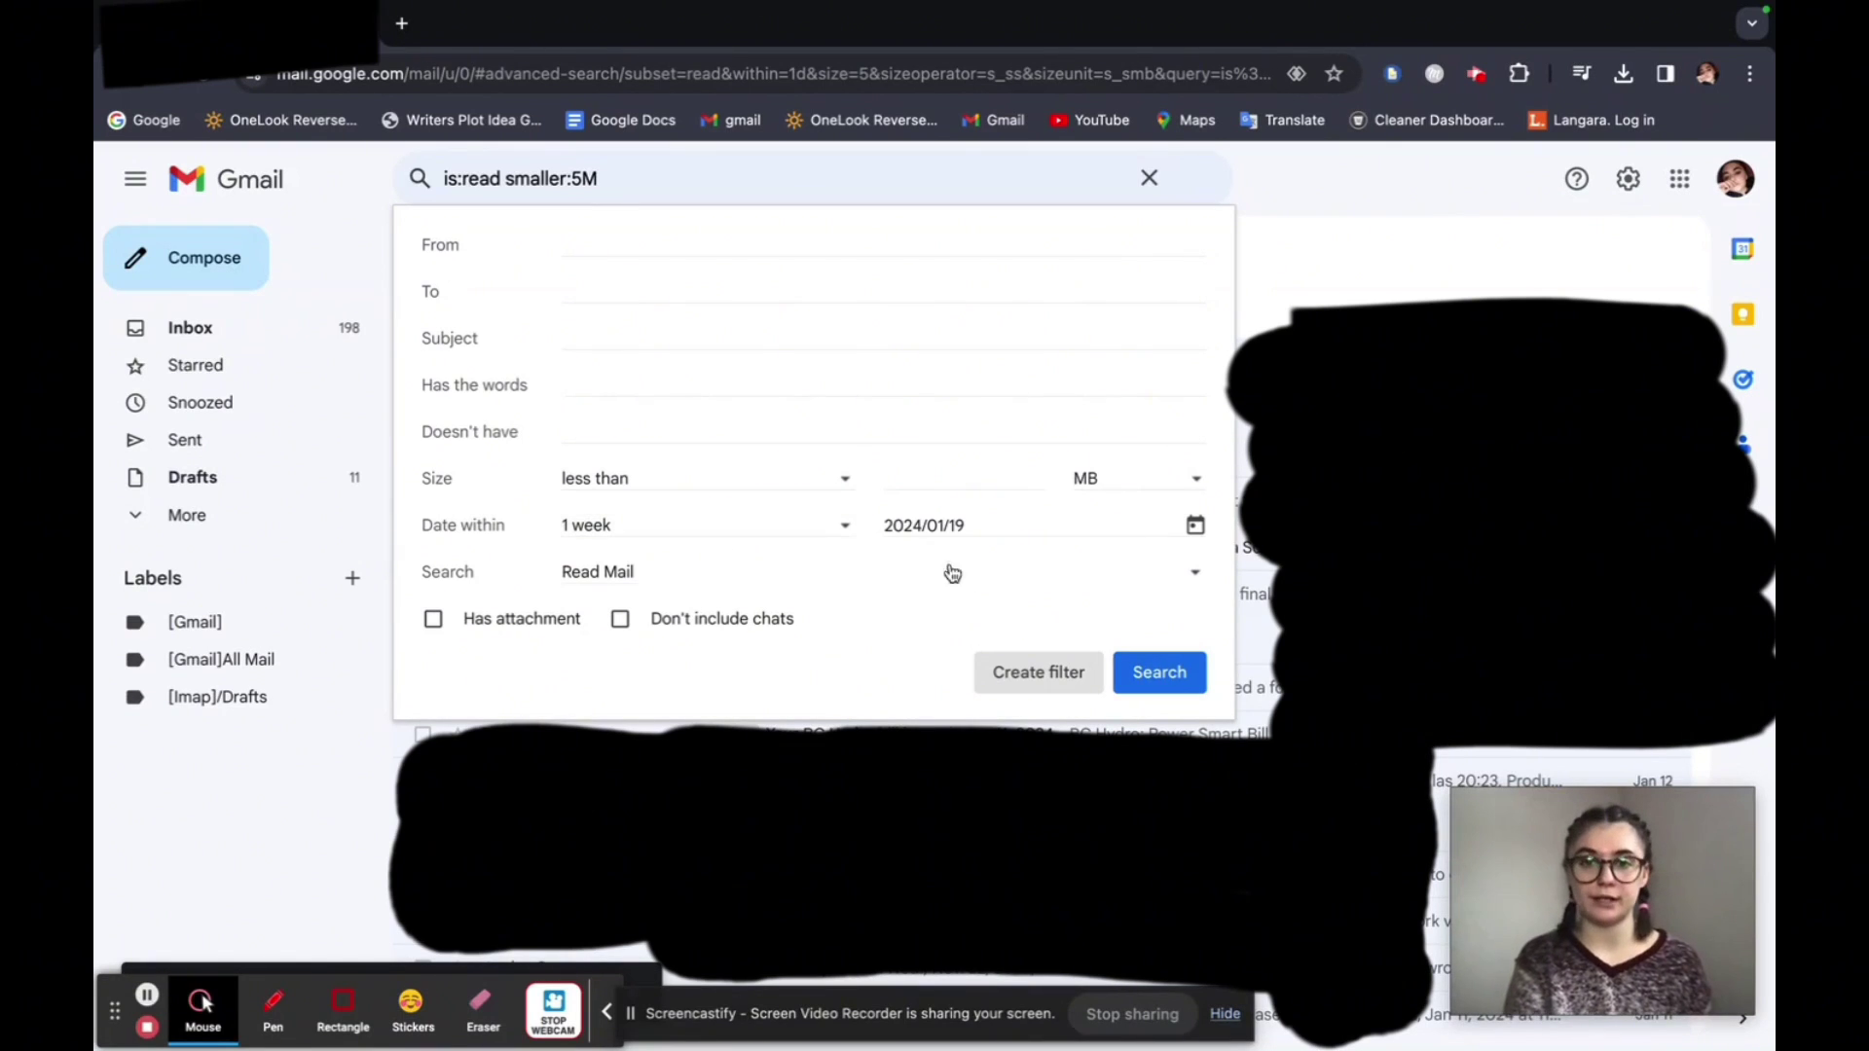
left_click(190, 331)
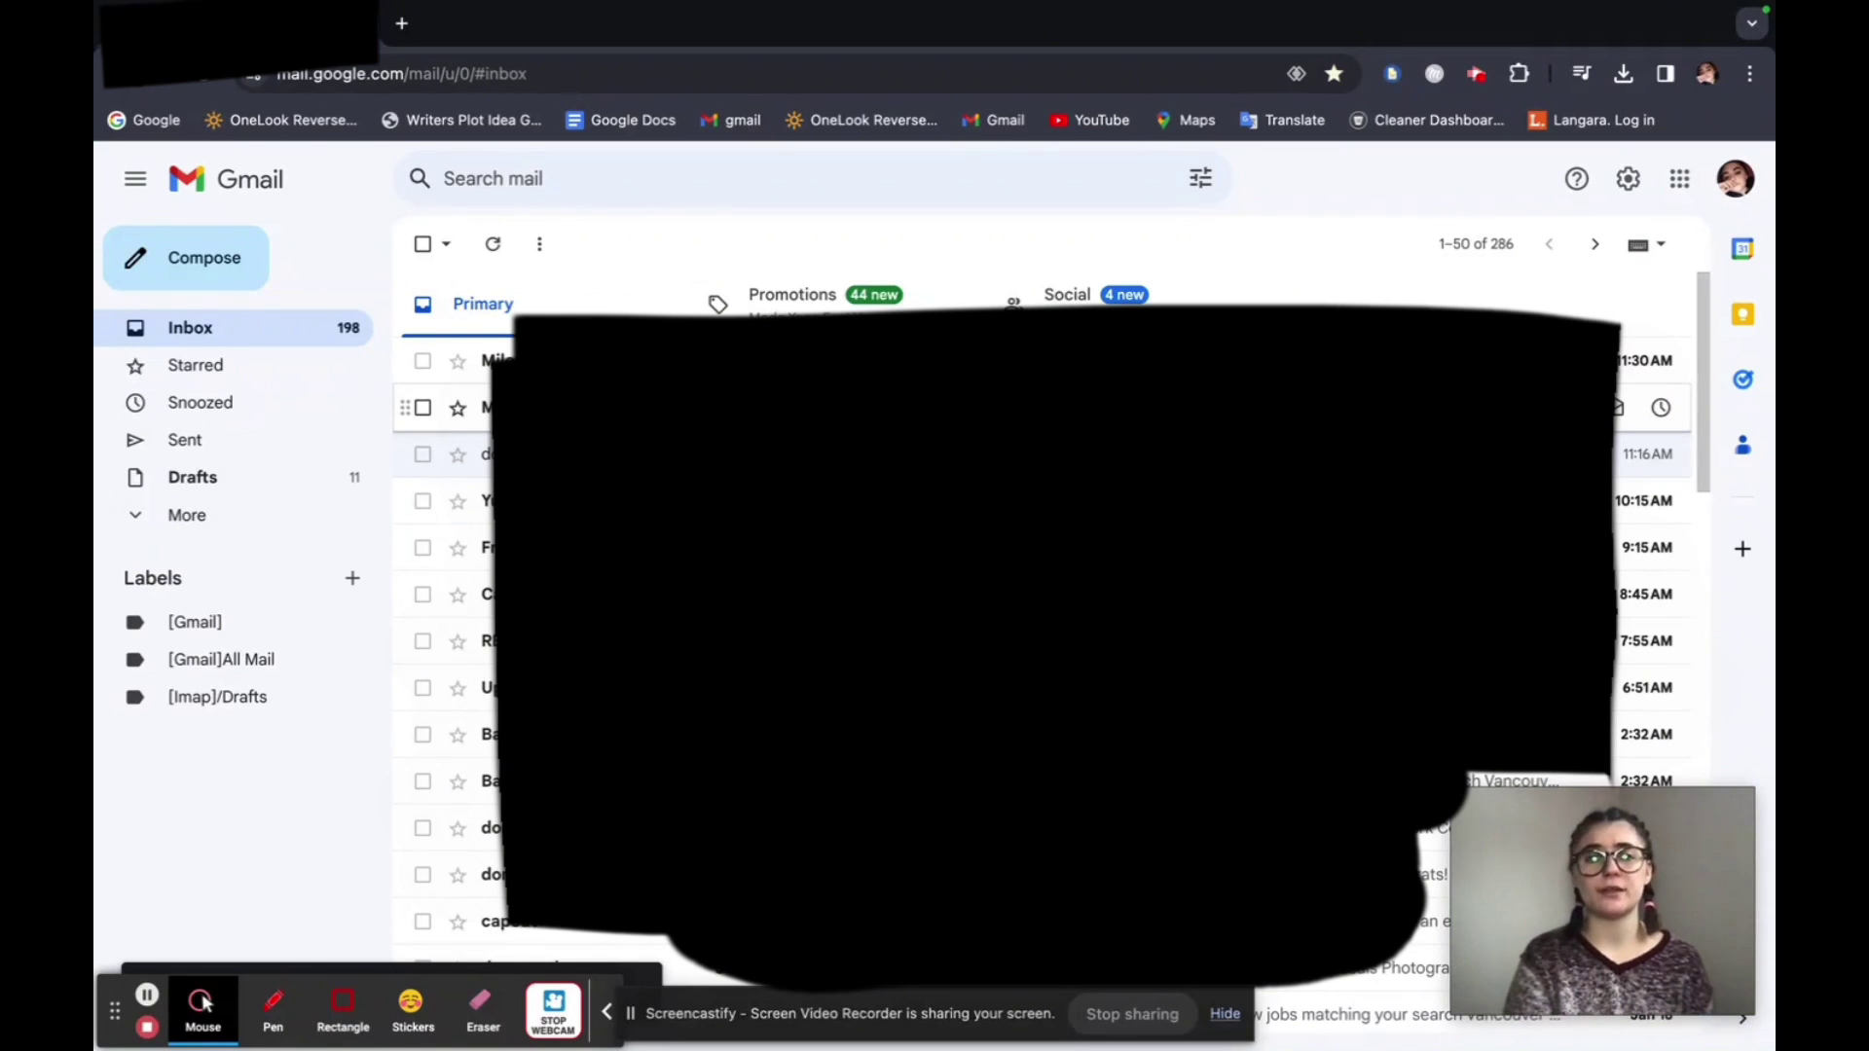
left_click(424, 246)
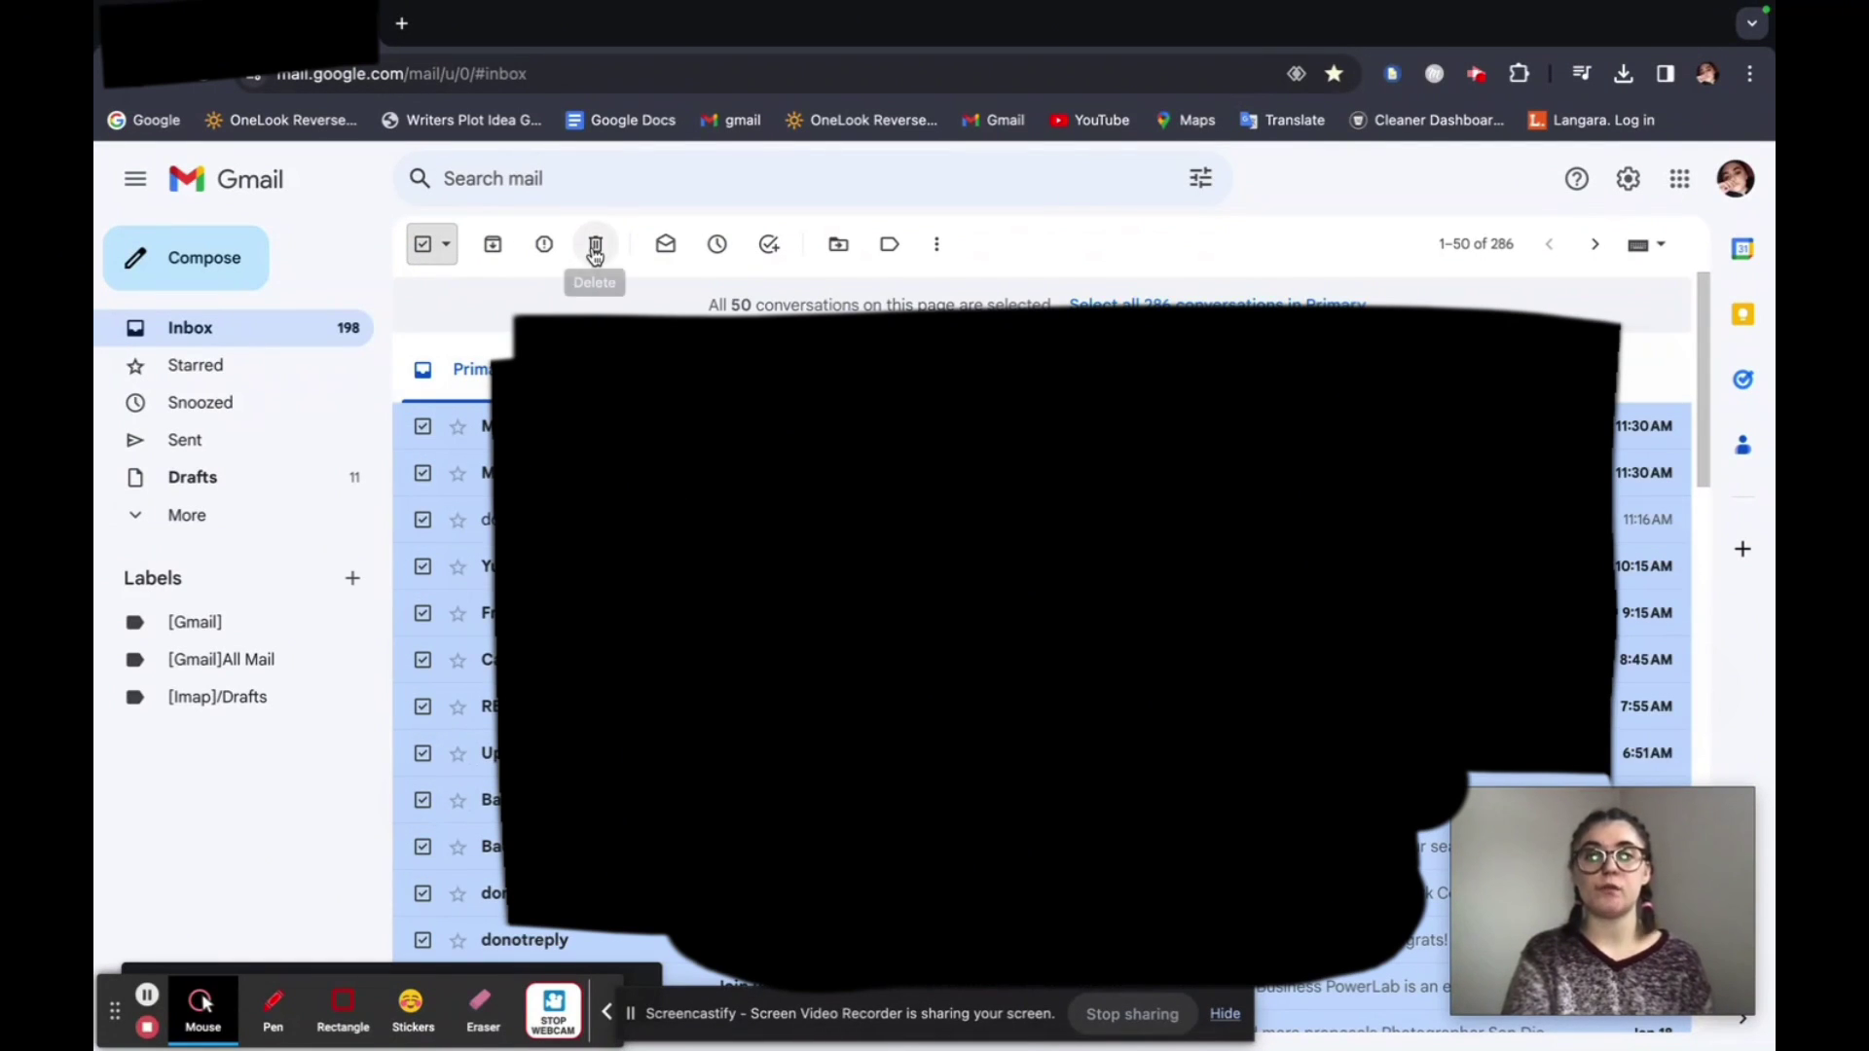
left_click(422, 244)
left_click(447, 246)
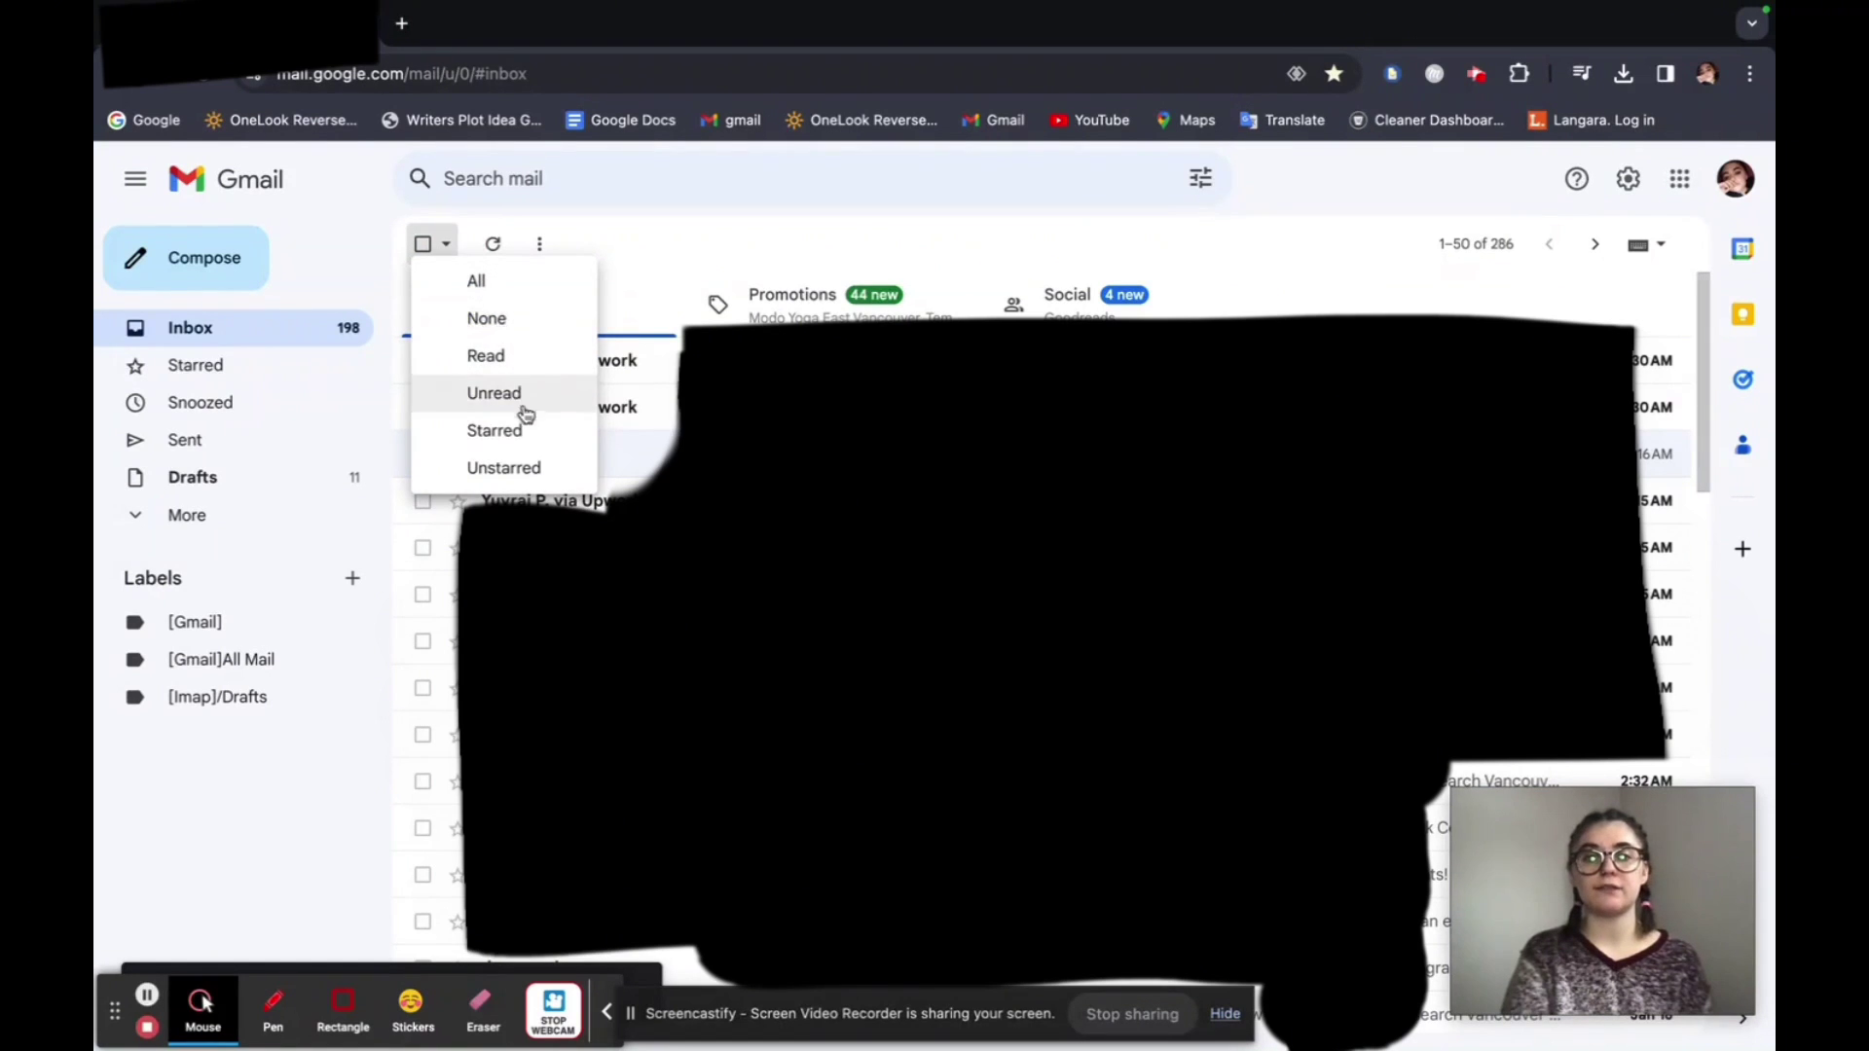
left_click(533, 493)
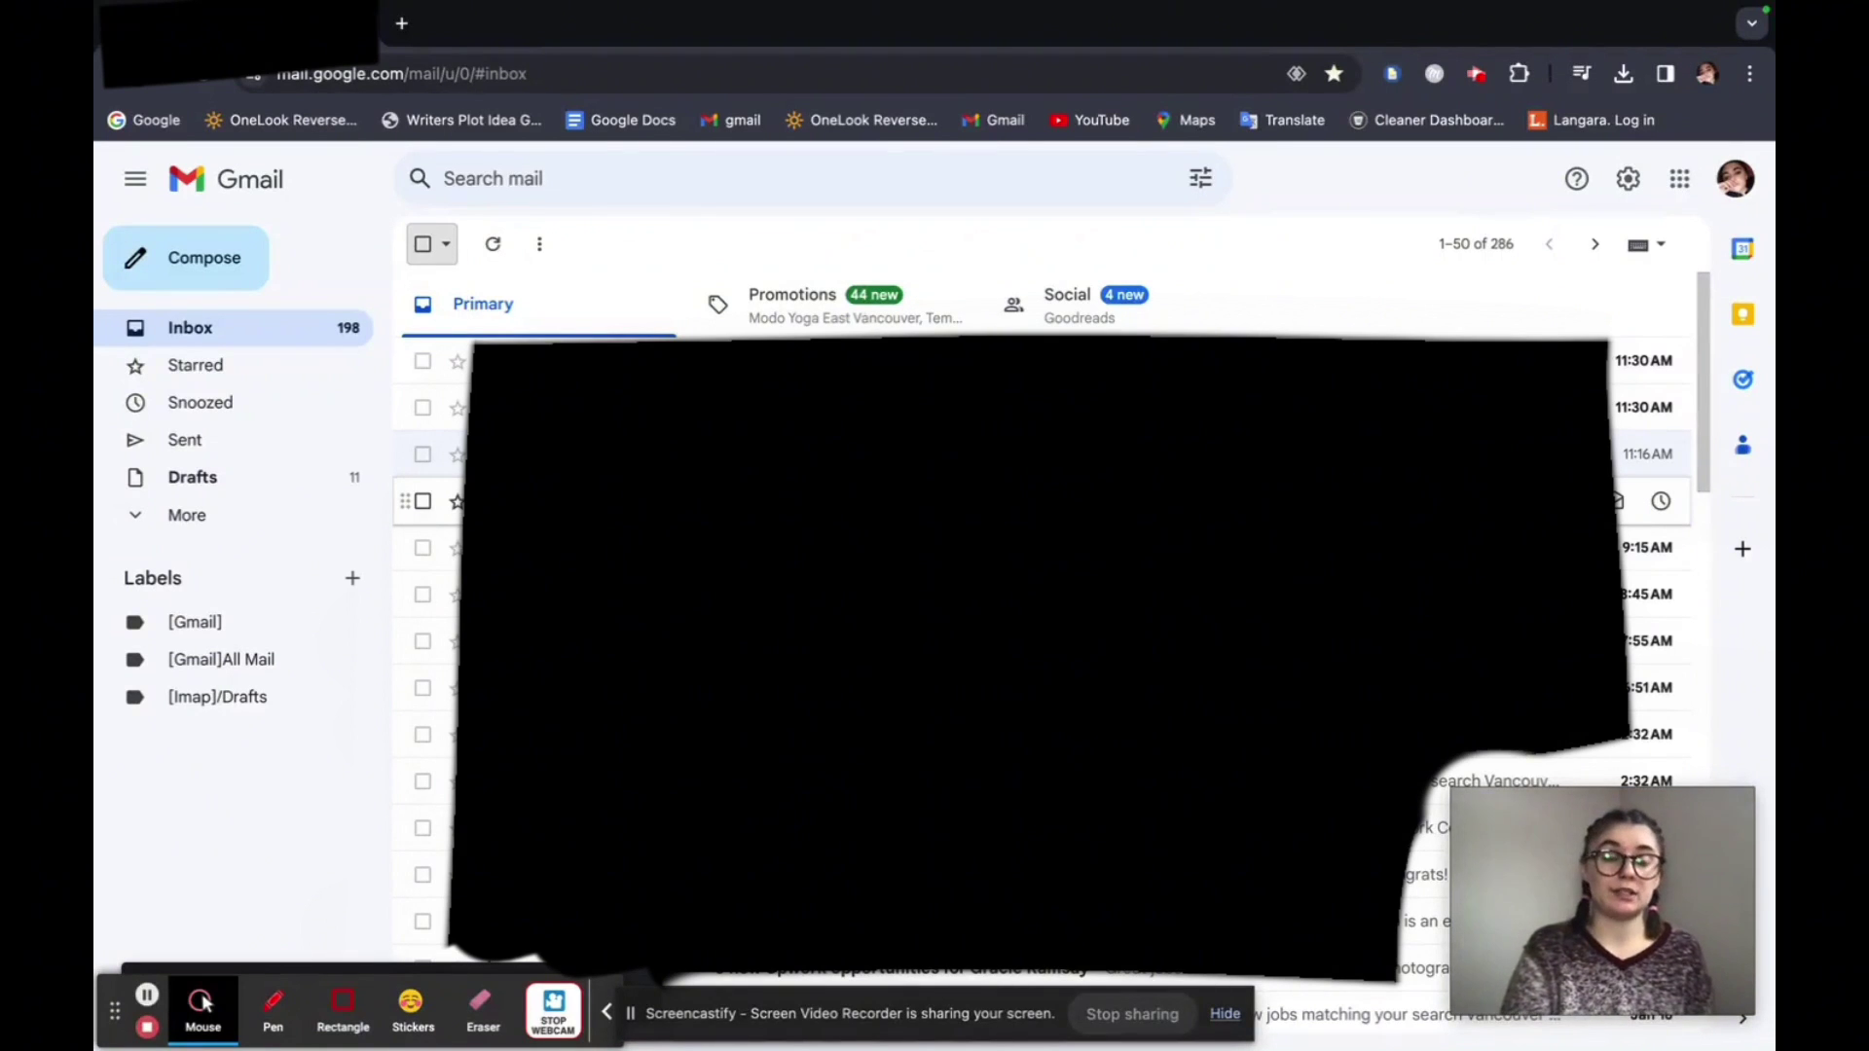
Open the New label dialog and check the Nest label under list without choosing a parent
left_click(350, 581)
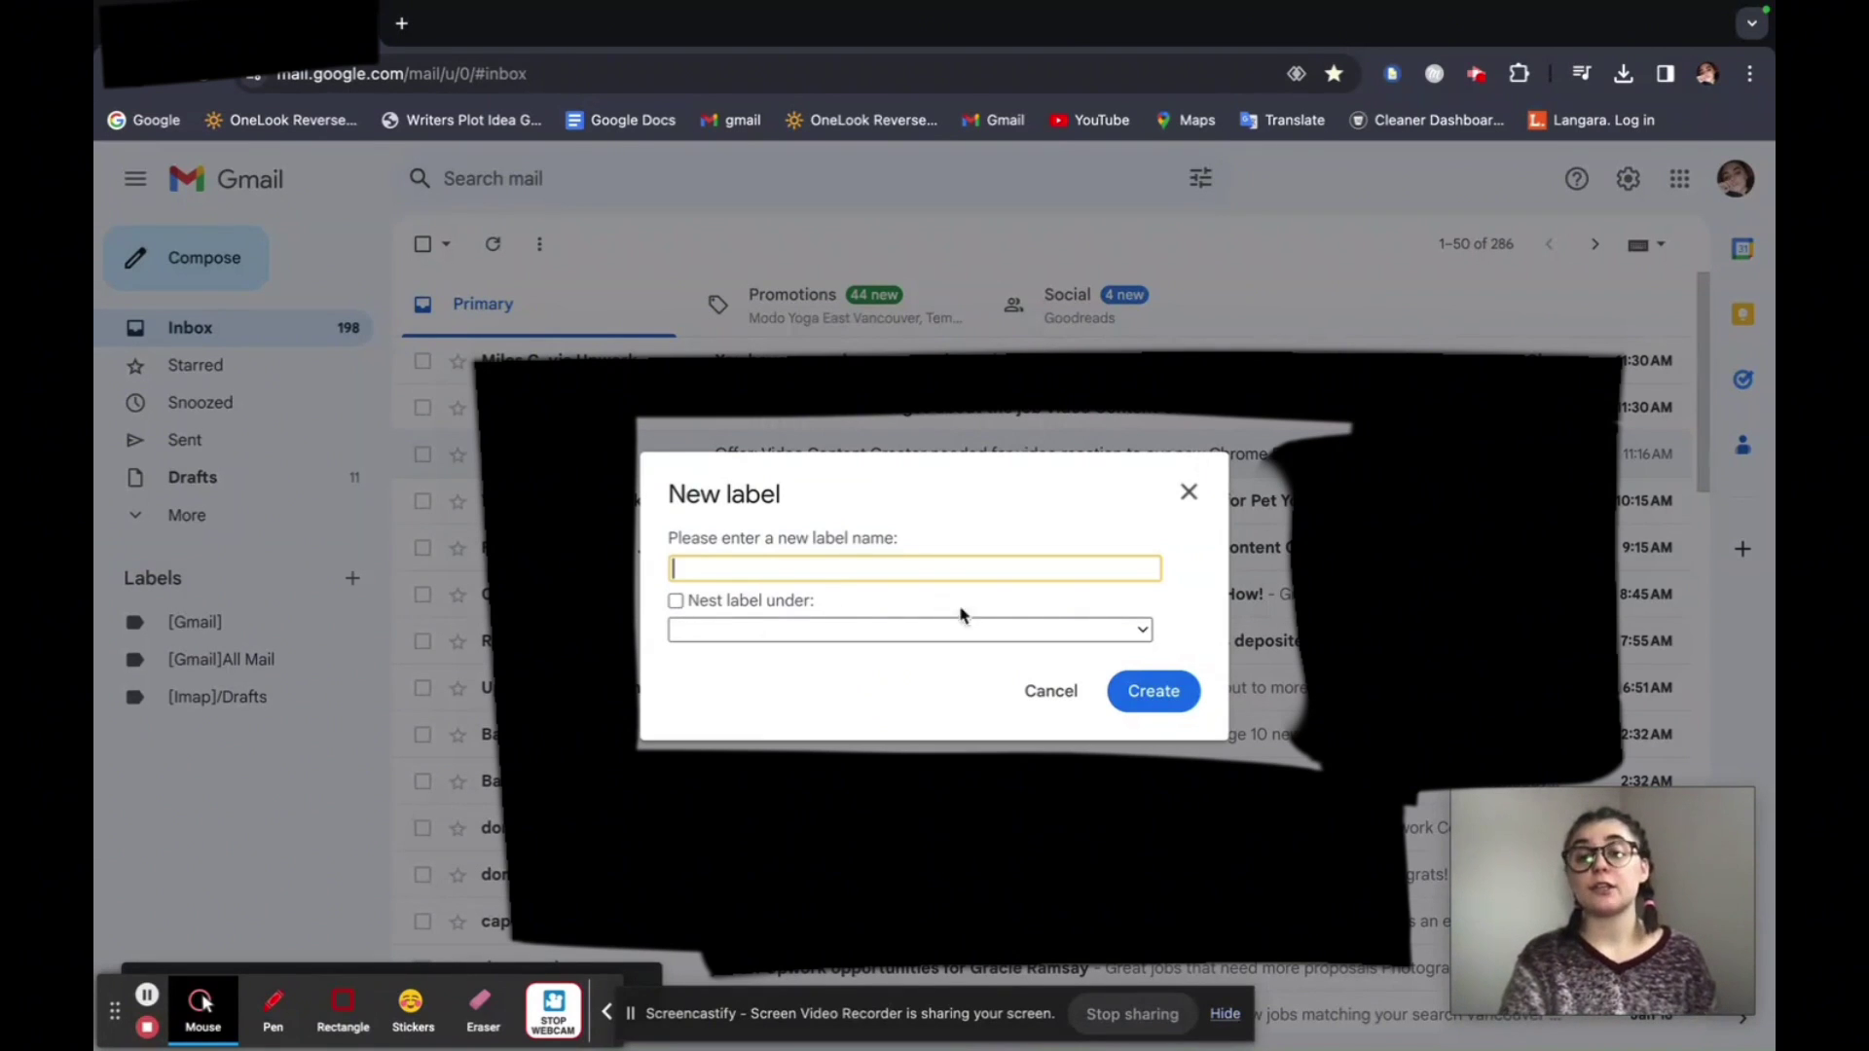
left_click(1143, 630)
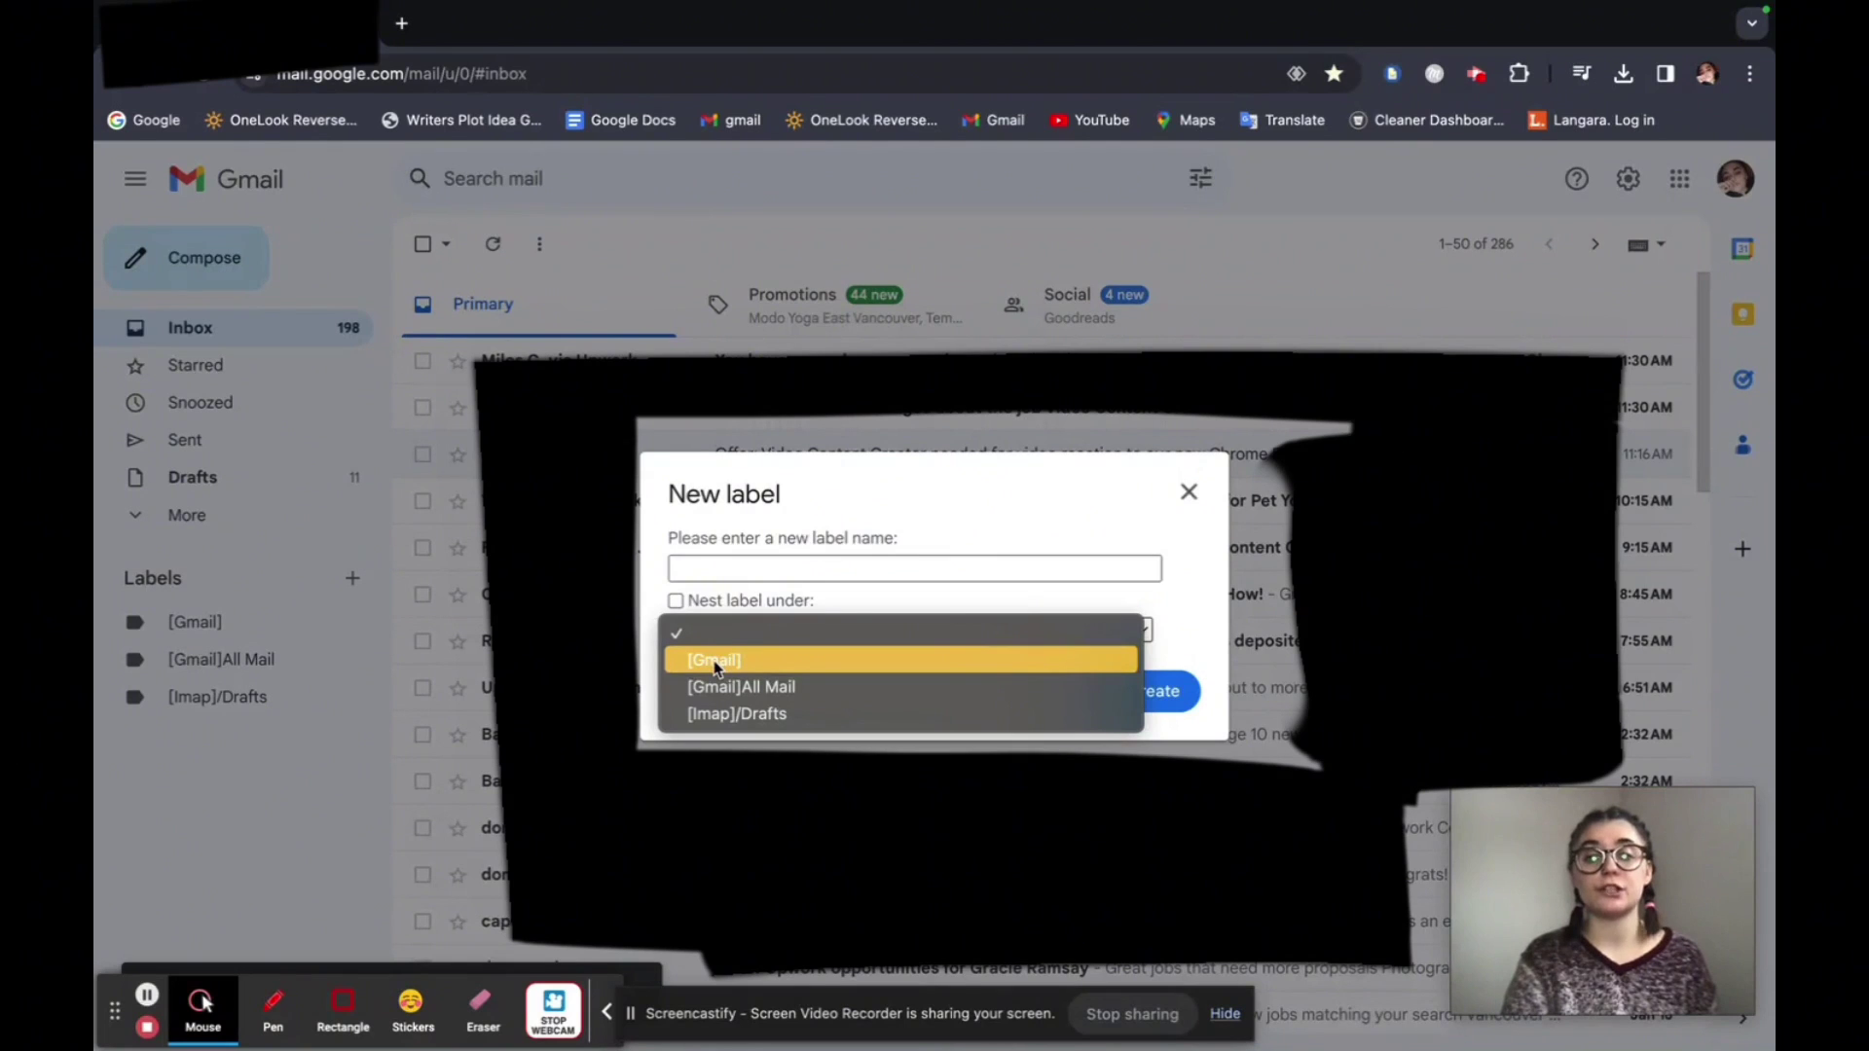
left_click(1178, 600)
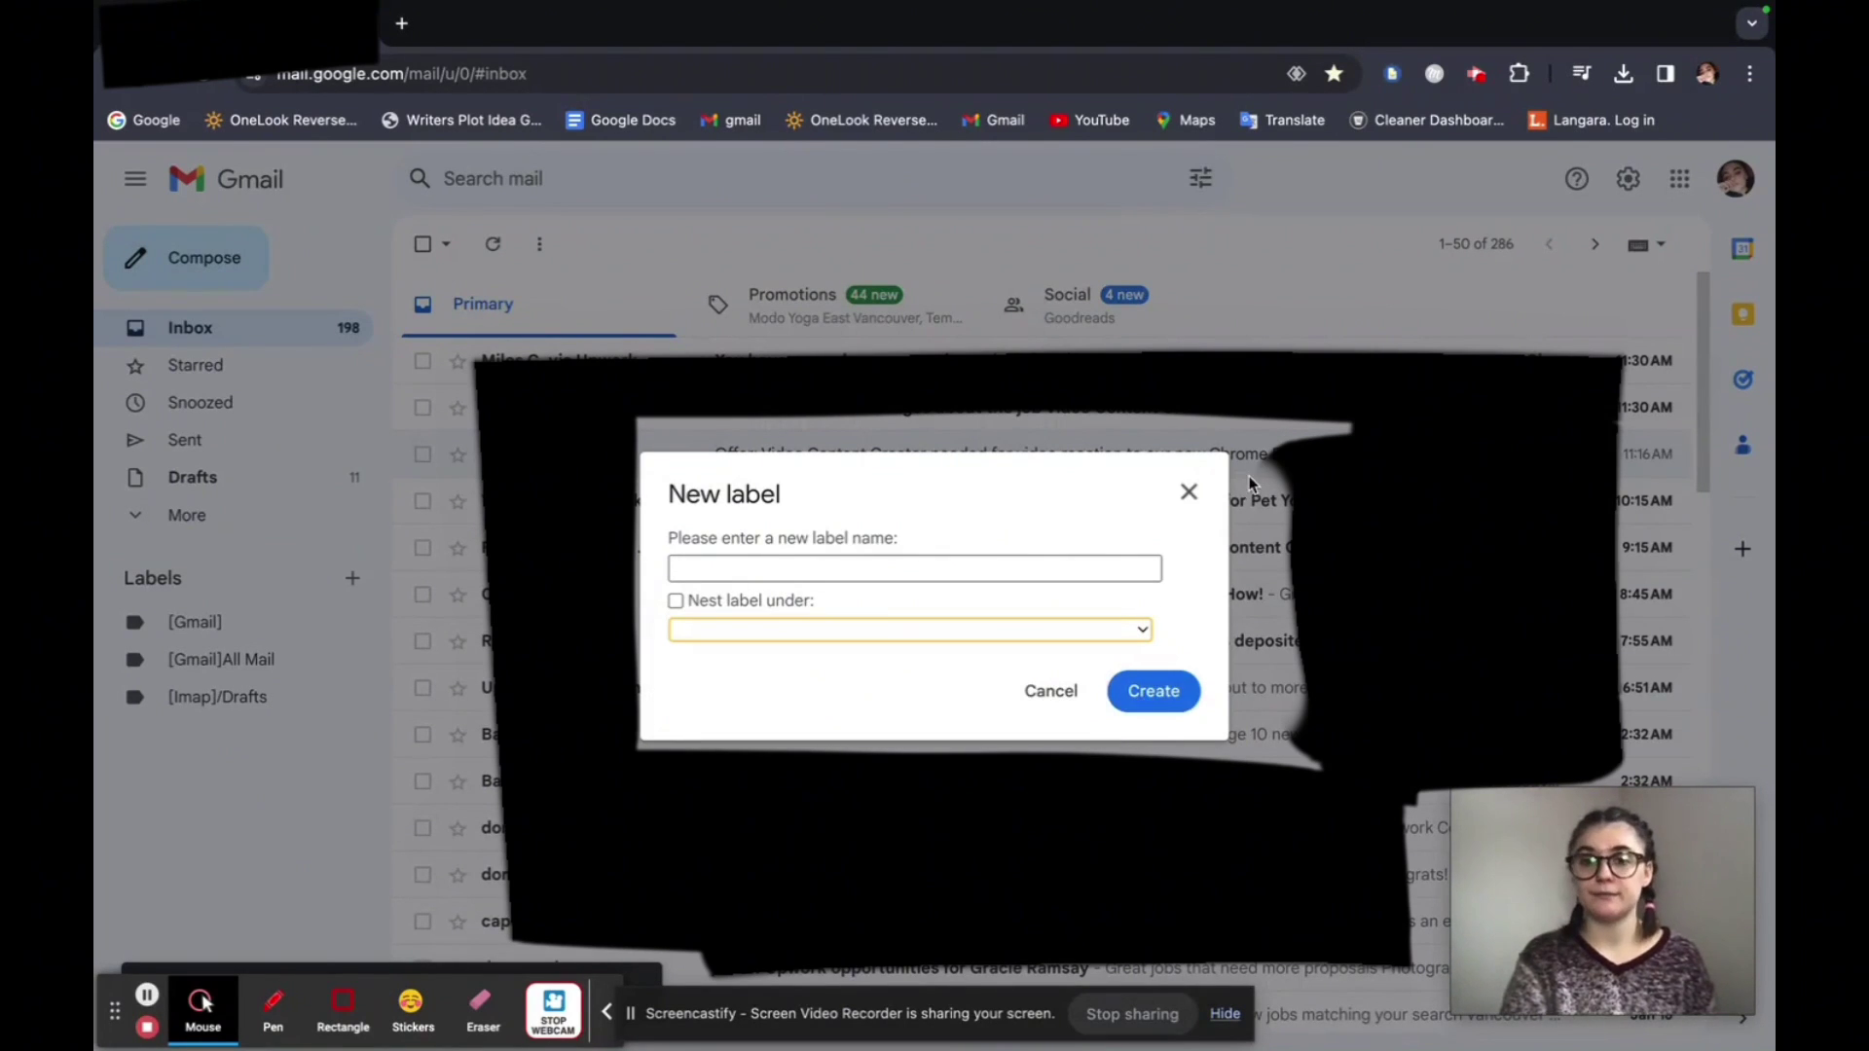